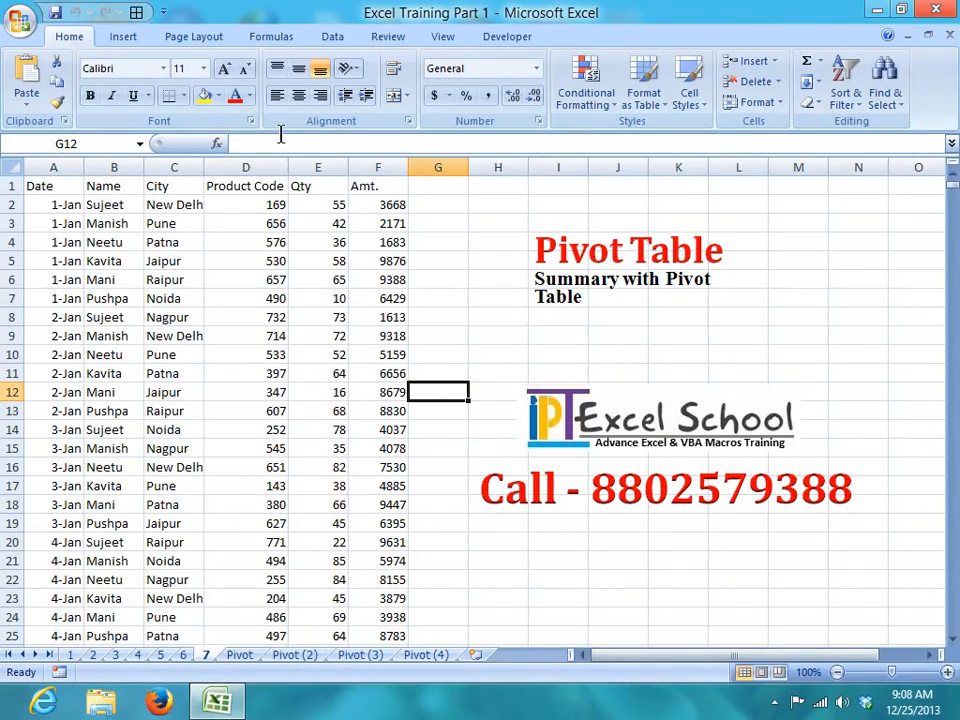
Step: Examine the Date, Name, City, Product Code, Qty and Amt. columns of the source data on sheet 7
{"action": "left_click", "coordinate": [77, 185]}
{"action": "left_click", "coordinate": [118, 187]}
{"action": "left_click", "coordinate": [163, 188]}
{"action": "left_click", "coordinate": [248, 190]}
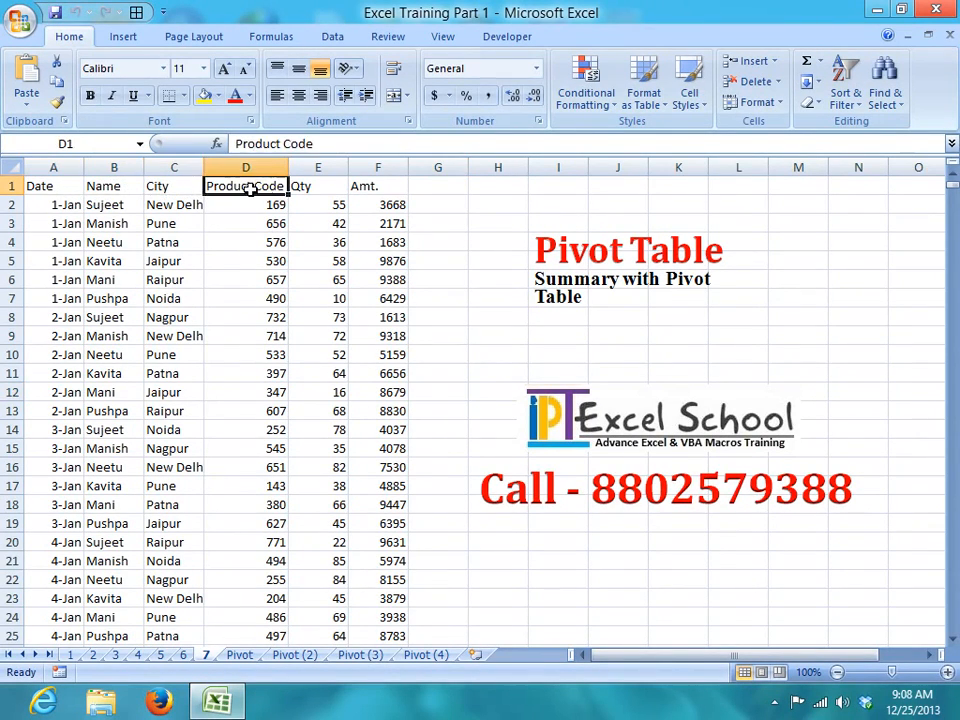
{"action": "left_click", "coordinate": [315, 190]}
{"action": "left_click", "coordinate": [362, 190]}
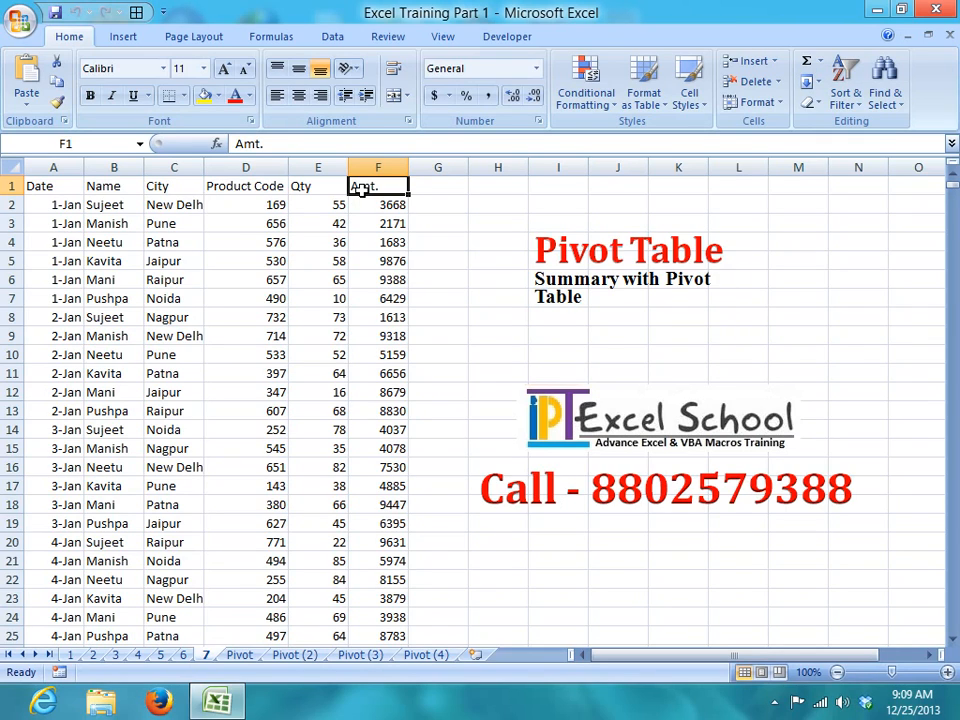
{"action": "left_click_drag", "start_coordinate": [88, 205], "coordinate": [100, 261]}
{"action": "left_click_drag", "start_coordinate": [333, 209], "coordinate": [335, 265]}
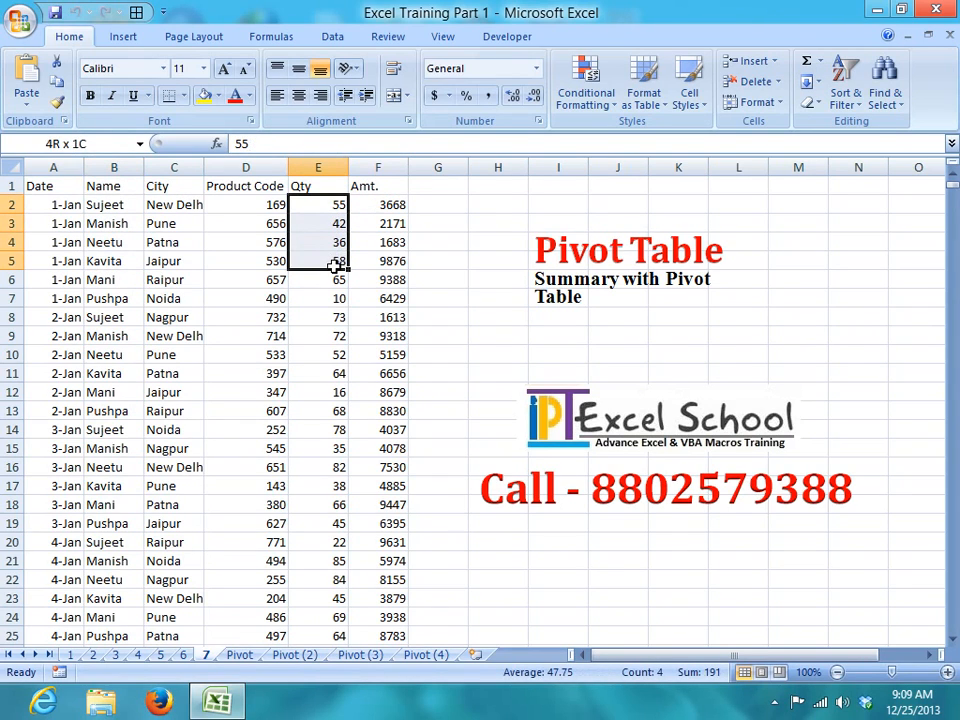
{"action": "left_click", "coordinate": [57, 190]}
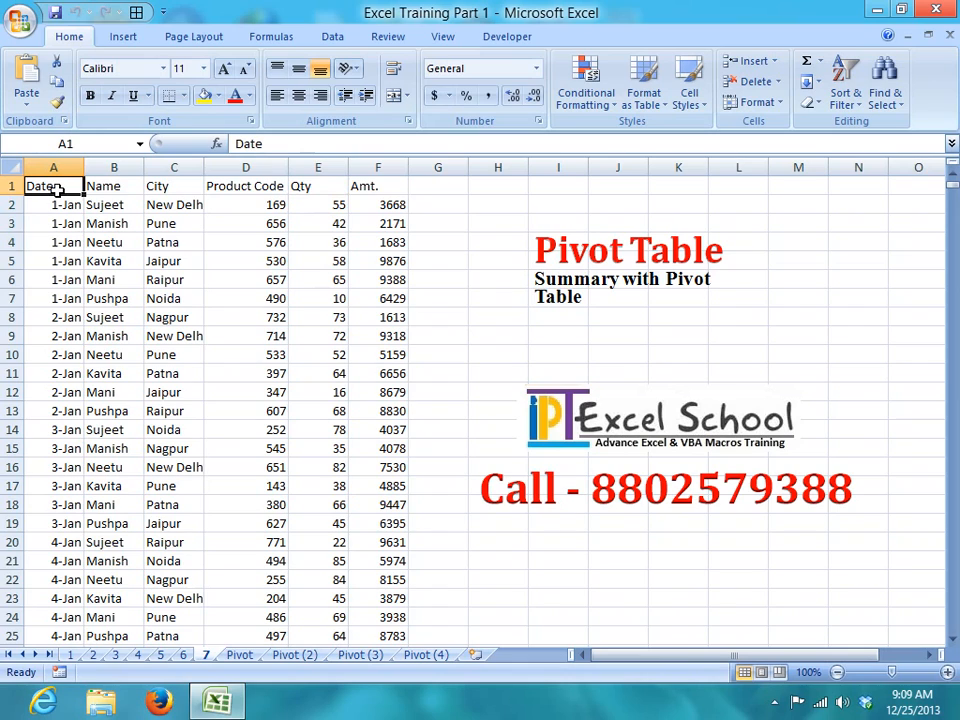
{"action": "key", "text": "Right"}
{"action": "key", "text": "Right"}
{"action": "key", "text": "Right"}
{"action": "key", "text": "Right"}
{"action": "key", "text": "Right"}
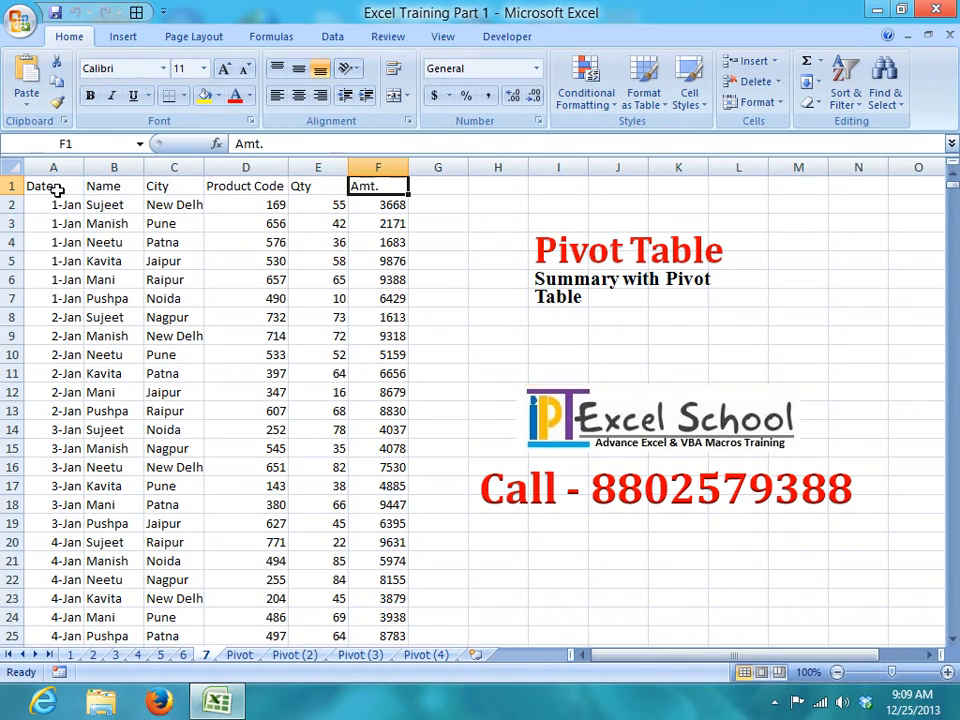
Step: Select the entire data range A1:F2288 on sheet 7 and start a PivotTable from it
{"action": "key", "text": "Left"}
{"action": "key", "text": "Left"}
{"action": "key", "text": "Left"}
{"action": "key", "text": "Left"}
{"action": "key", "text": "Left"}
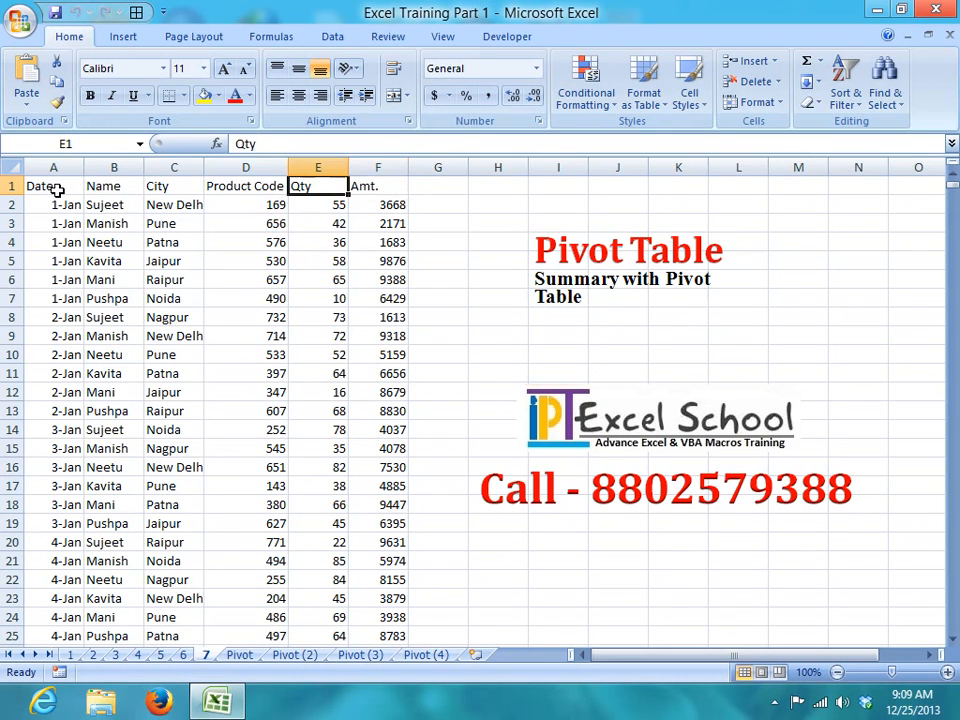
{"action": "key", "text": "ctrl+shift+End"}
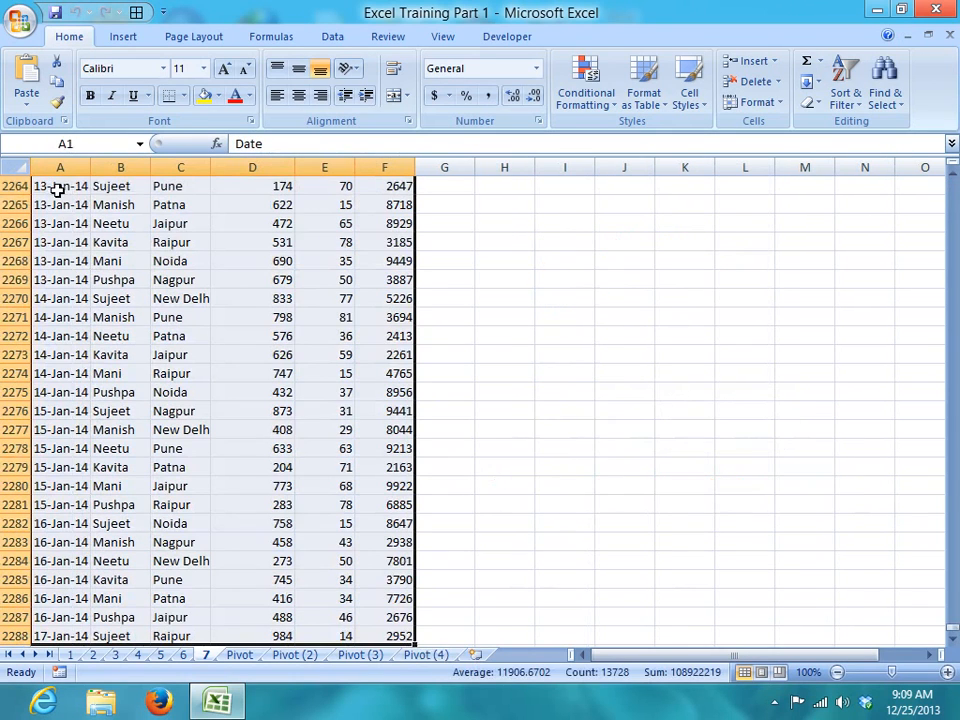
{"action": "left_click", "coordinate": [118, 38]}
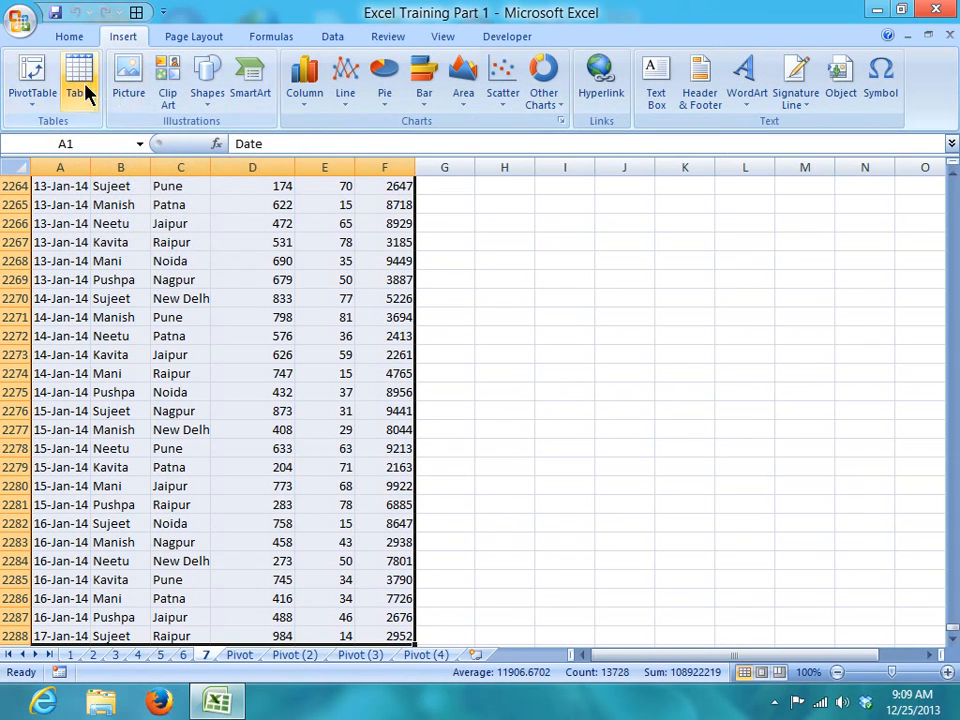
{"action": "left_click", "coordinate": [32, 97]}
{"action": "left_click", "coordinate": [45, 125]}
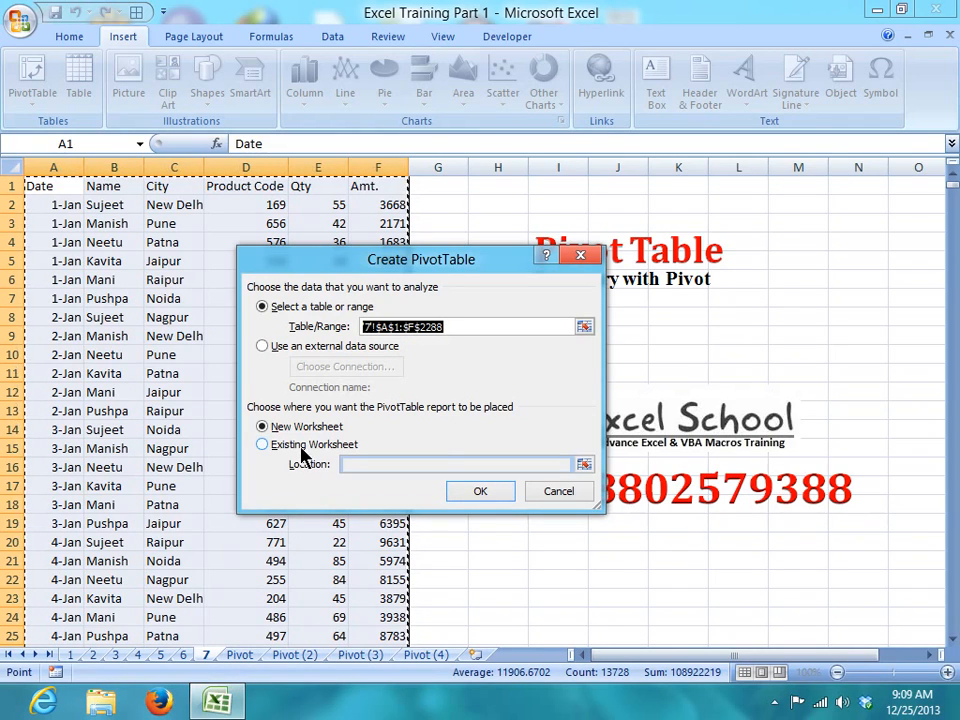
Step: Create the PivotTable report in the existing Pivot worksheet, placed at cell A1
{"action": "left_click", "coordinate": [263, 445]}
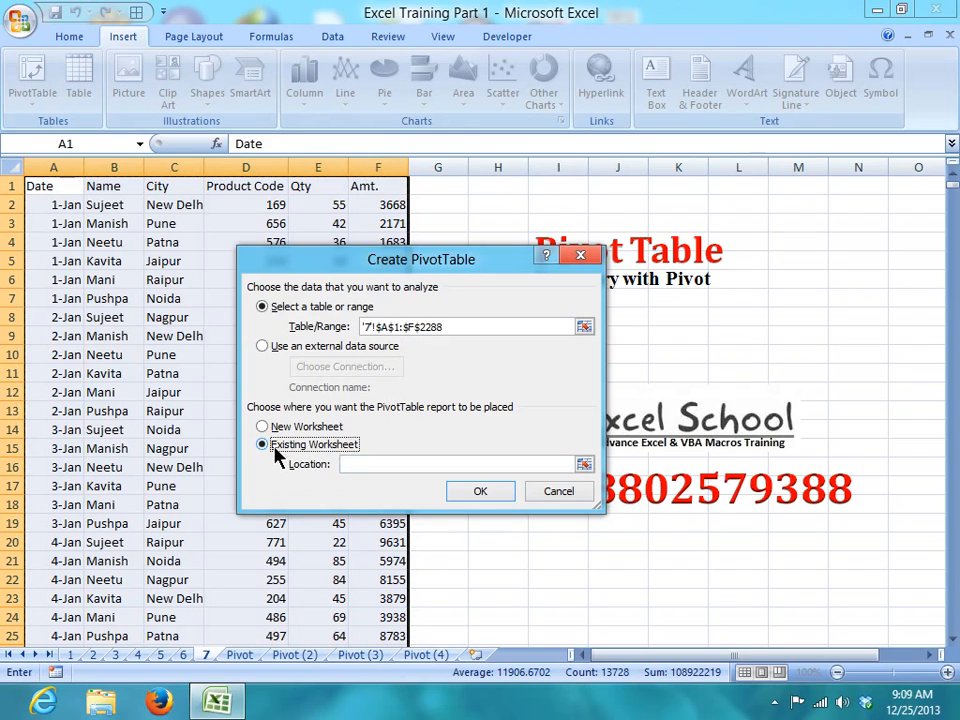
{"action": "left_click", "coordinate": [365, 464]}
{"action": "left_click", "coordinate": [245, 657]}
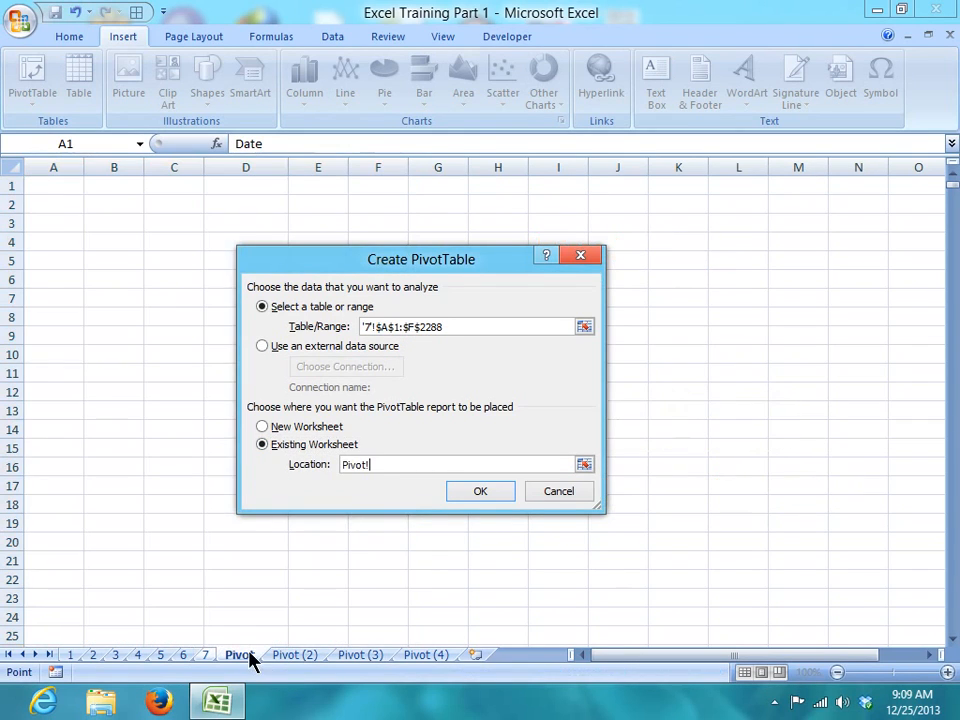
{"action": "left_click", "coordinate": [55, 188]}
{"action": "left_click", "coordinate": [478, 490]}
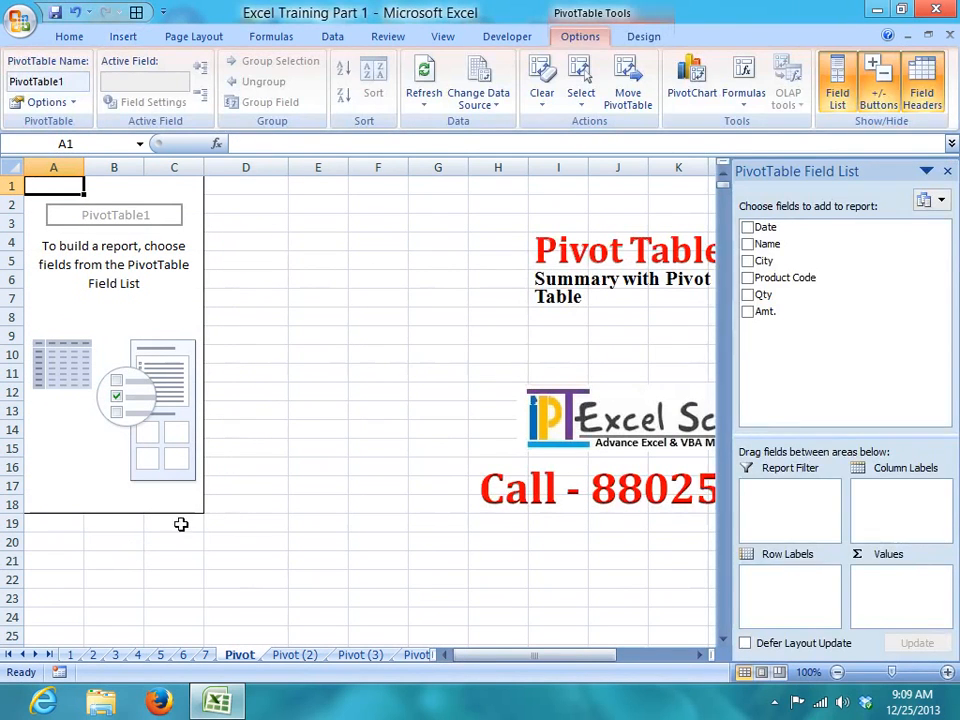
Step: Compare the PivotTable field list with the column headers and Name entries on source sheet 7
{"action": "left_click", "coordinate": [265, 487]}
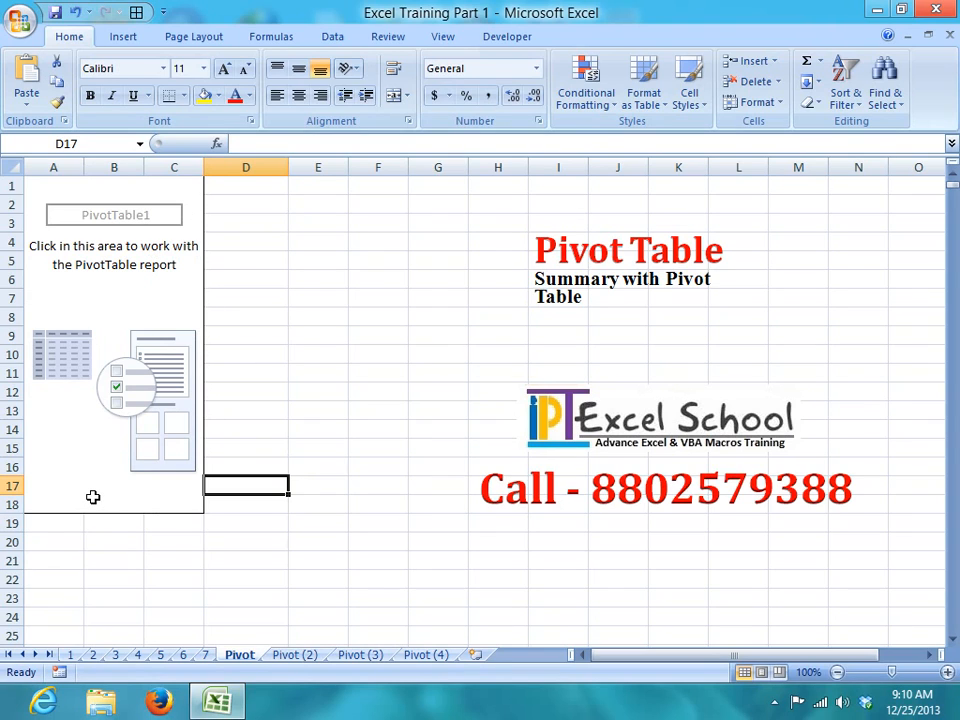
{"action": "left_click", "coordinate": [94, 334]}
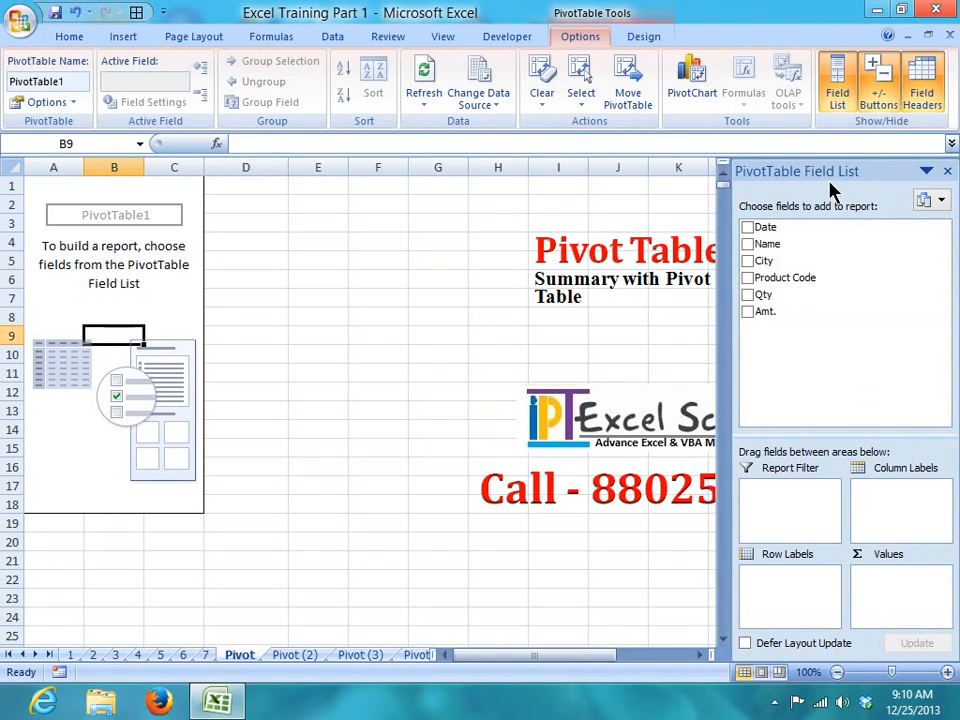
{"action": "left_click", "coordinate": [205, 654]}
{"action": "left_click_drag", "start_coordinate": [45, 186], "coordinate": [362, 188]}
{"action": "left_click", "coordinate": [239, 654]}
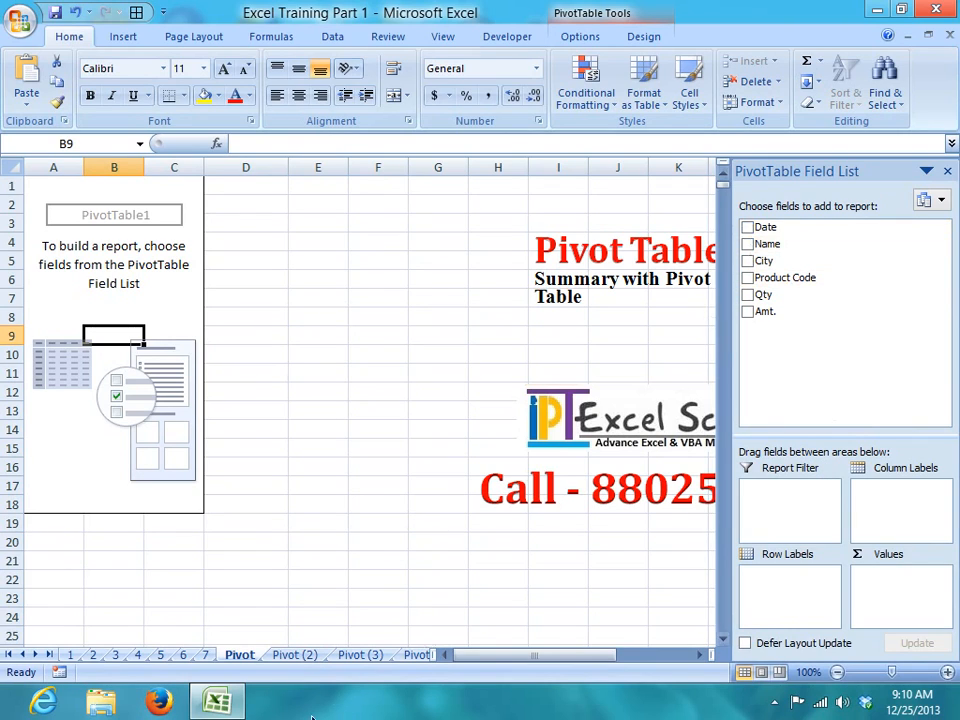
{"action": "left_click", "coordinate": [206, 654]}
{"action": "left_click_drag", "start_coordinate": [118, 206], "coordinate": [122, 334]}
{"action": "left_click", "coordinate": [240, 654]}
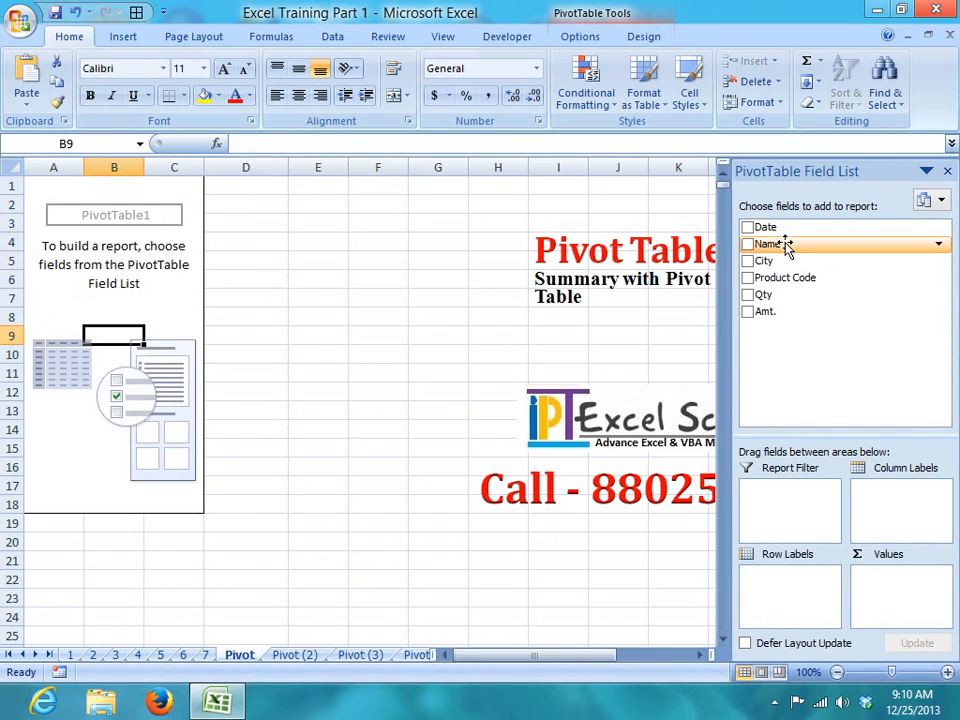
Step: Place Name in the row labels, briefly trying it as column labels, and add Qty to the values
{"action": "left_click_drag", "start_coordinate": [766, 244], "coordinate": [806, 579]}
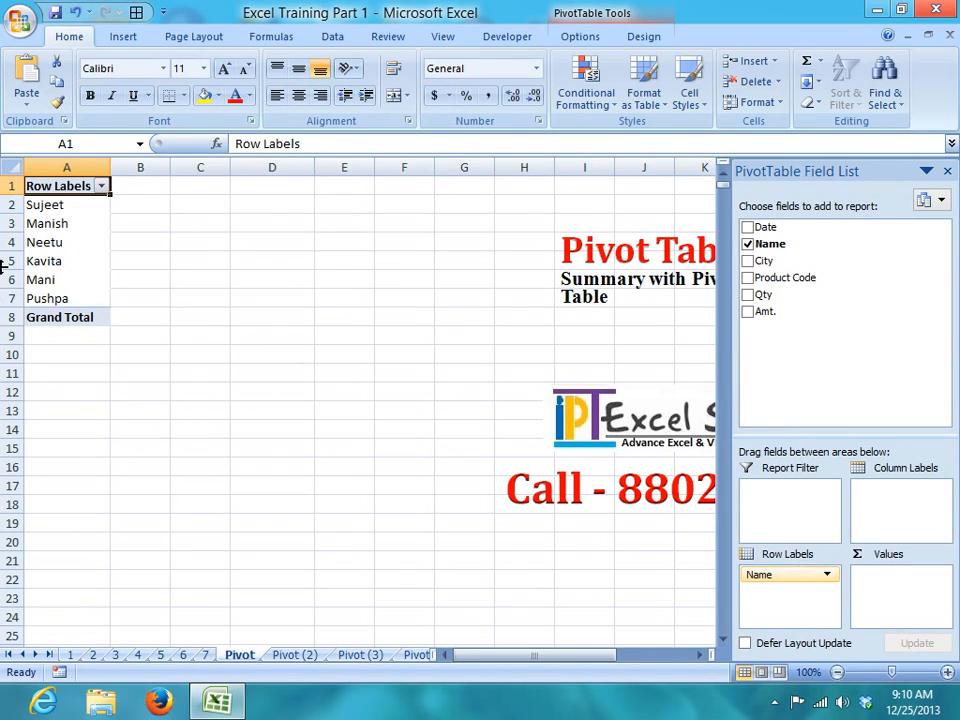
{"action": "left_click_drag", "start_coordinate": [777, 583], "coordinate": [896, 514]}
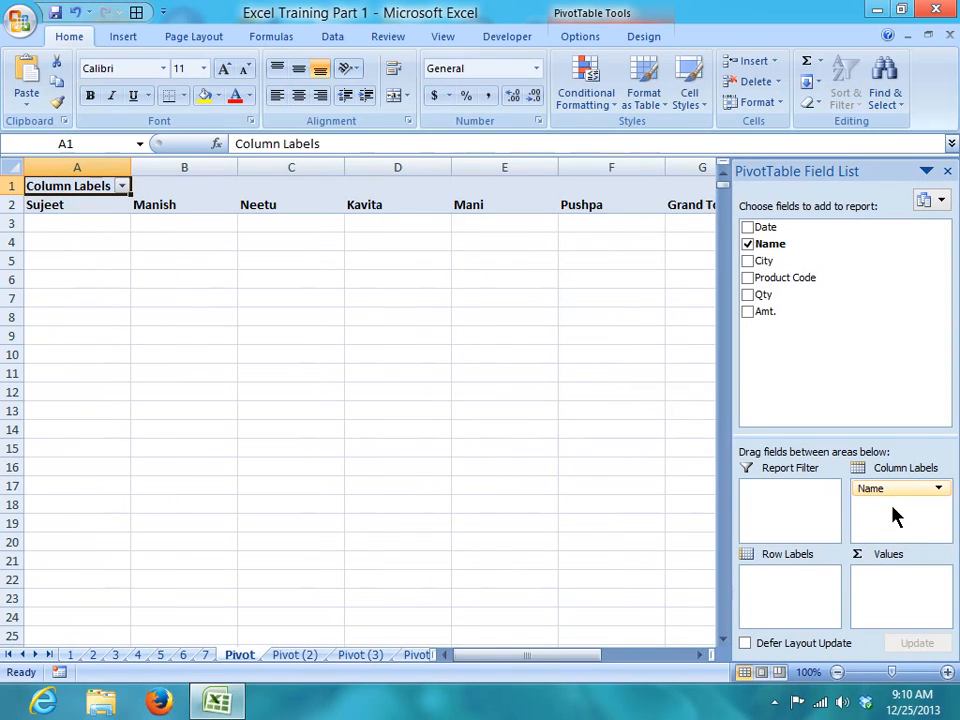
{"action": "left_click_drag", "start_coordinate": [889, 487], "coordinate": [812, 578]}
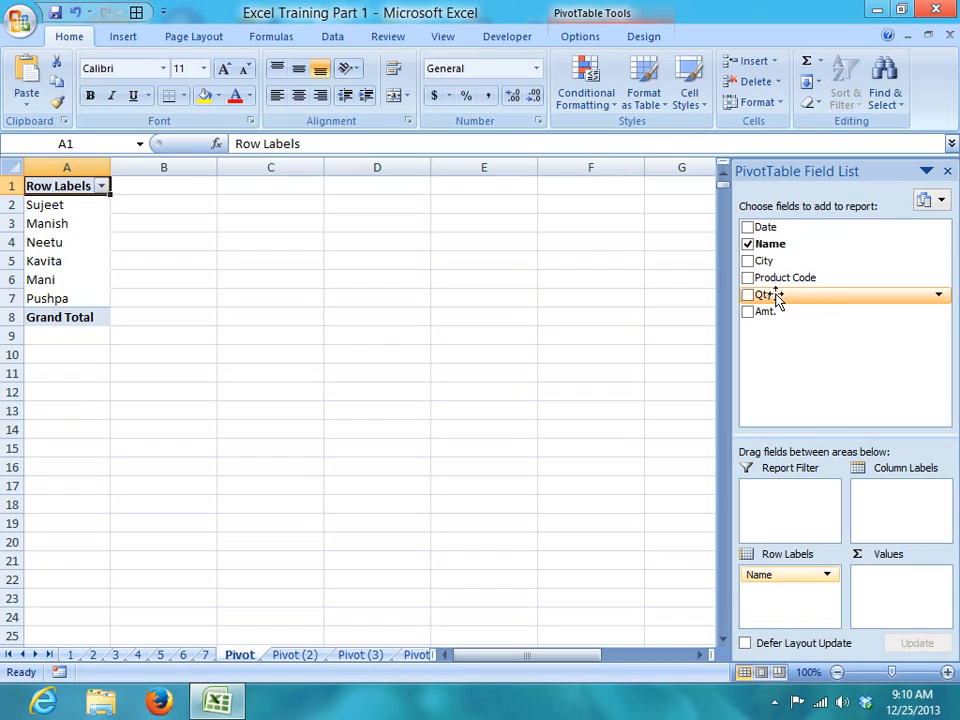
{"action": "left_click_drag", "start_coordinate": [778, 303], "coordinate": [880, 574]}
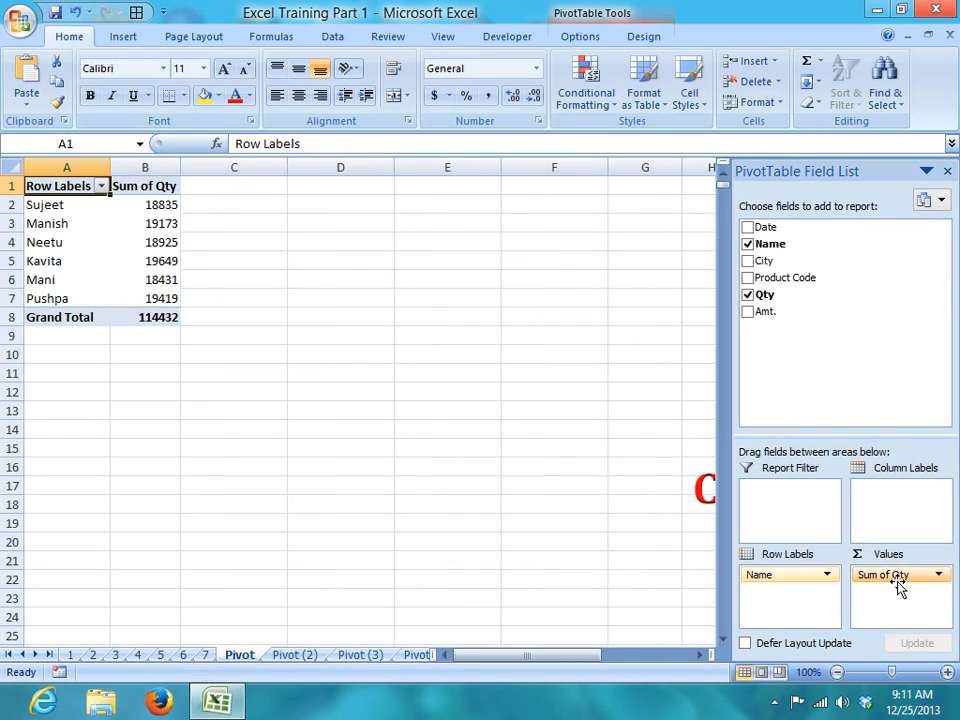
Step: Review the calculation types in the value field settings for Qty and keep Sum
{"action": "left_click", "coordinate": [493, 510]}
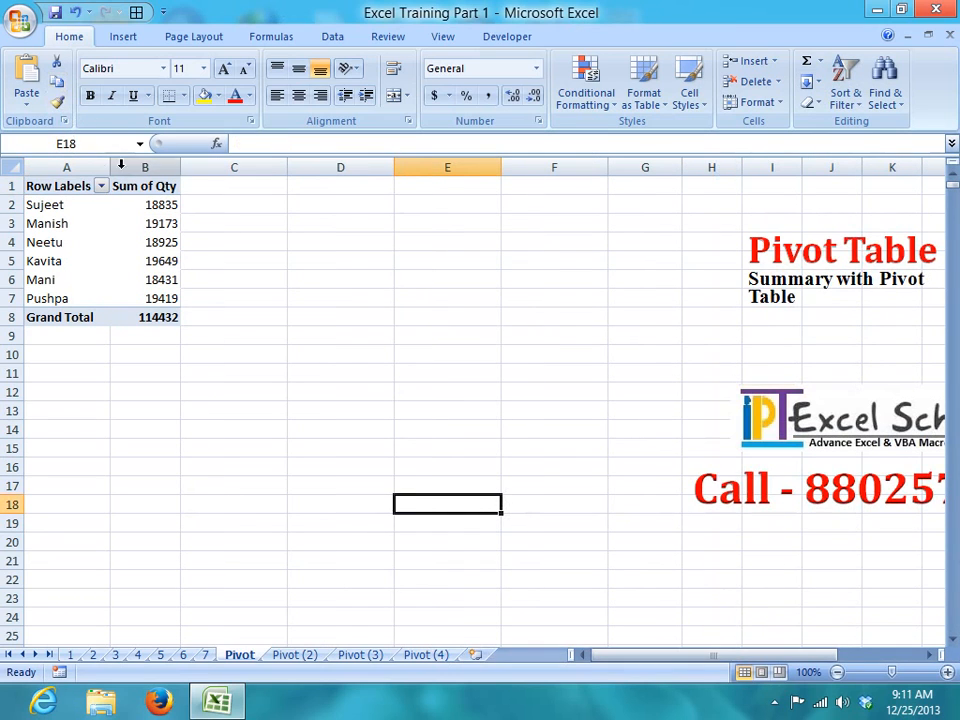
{"action": "left_click", "coordinate": [146, 279]}
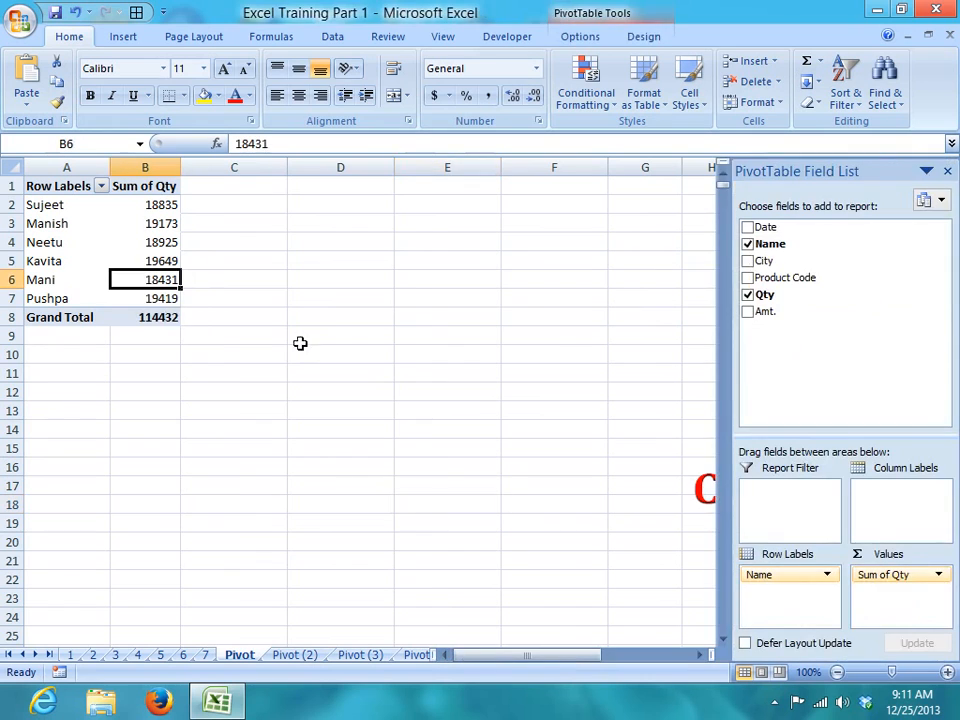
{"action": "left_click", "coordinate": [938, 574]}
{"action": "left_click", "coordinate": [921, 556]}
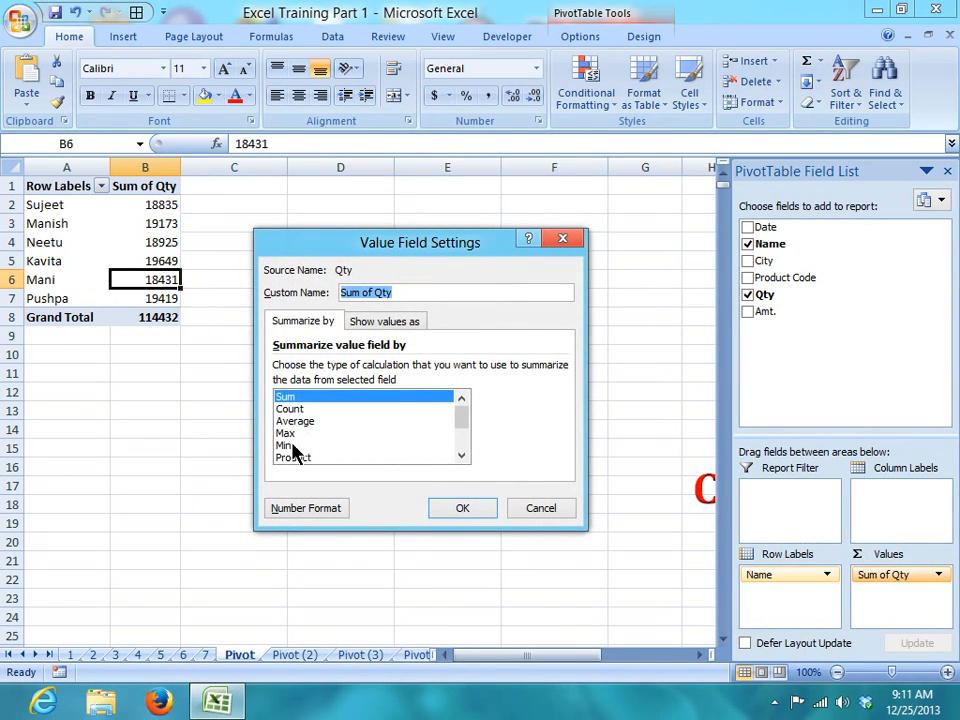
{"action": "left_click", "coordinate": [456, 510]}
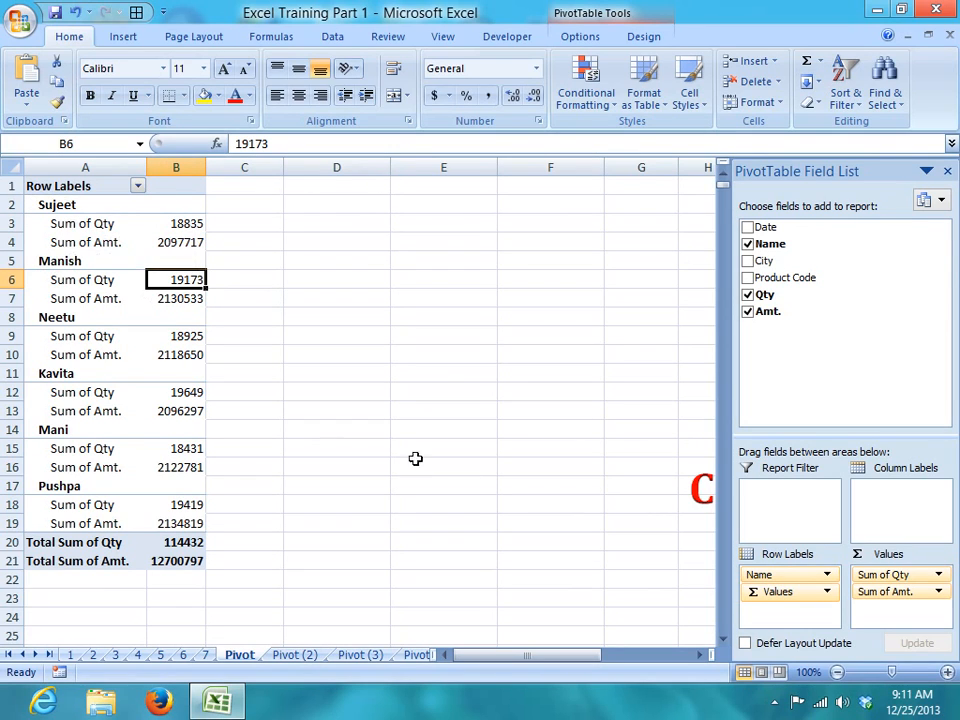
Step: Arrange the Qty and Amt. values side by side in columns, and remove Amt. from the report
{"action": "left_click_drag", "start_coordinate": [766, 591], "coordinate": [885, 535]}
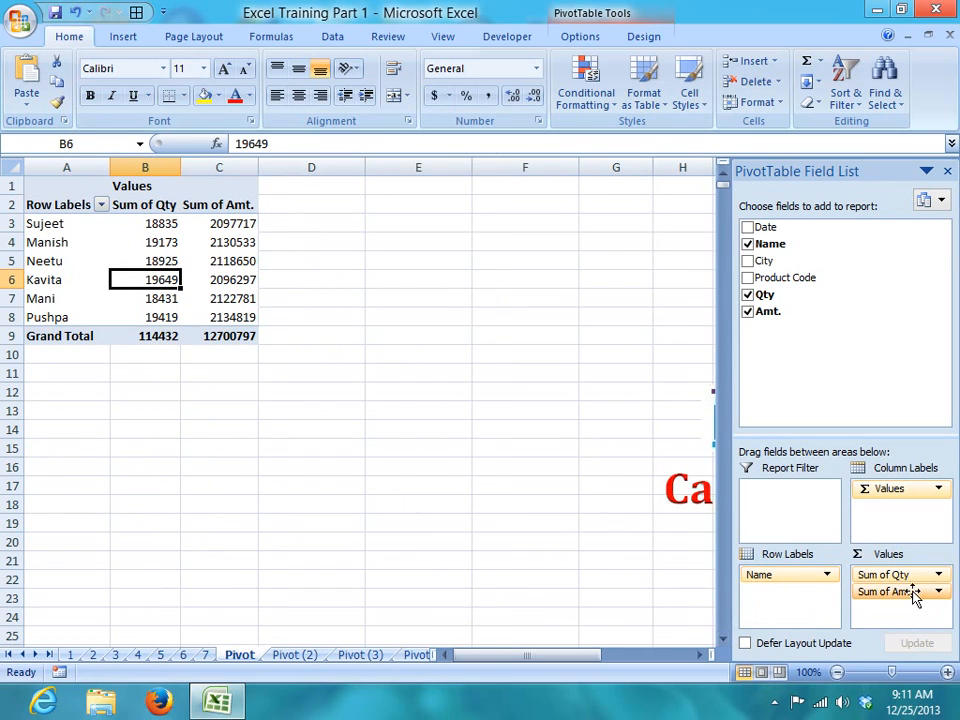
{"action": "left_click_drag", "start_coordinate": [913, 597], "coordinate": [828, 398]}
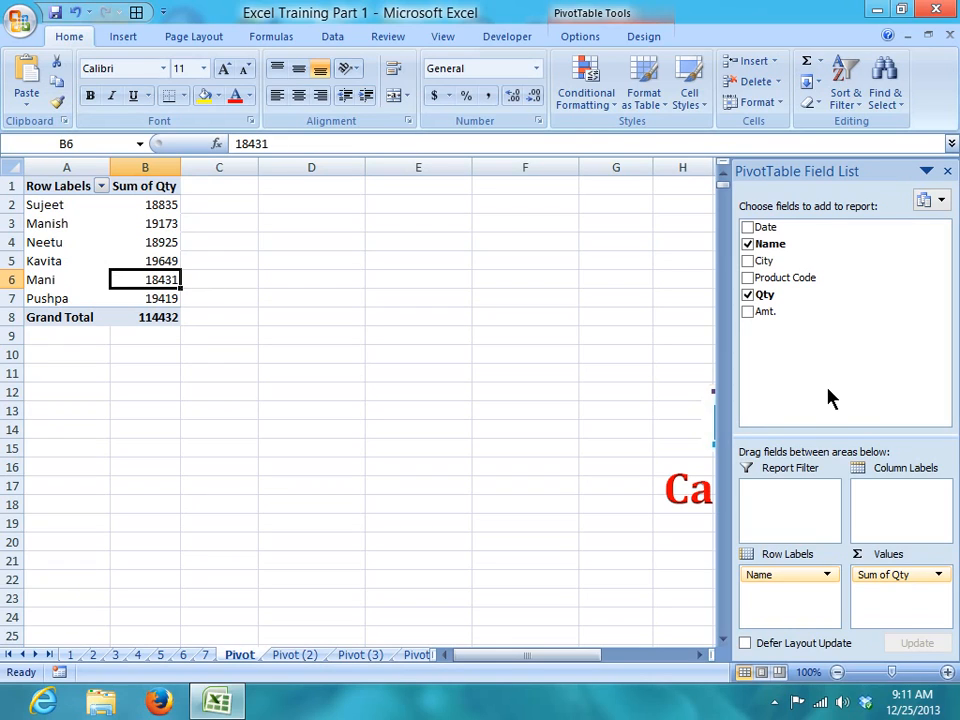
Step: Add City to the column labels to break each name's Qty down by city
{"action": "left_click_drag", "start_coordinate": [760, 261], "coordinate": [884, 519]}
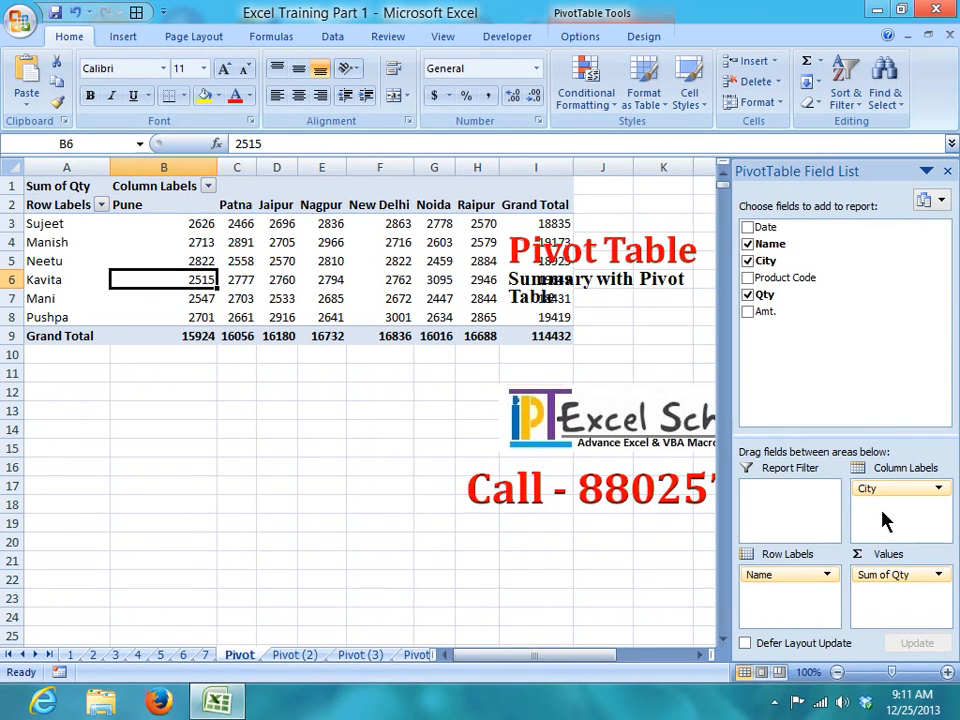
{"action": "left_click", "coordinate": [562, 512]}
{"action": "left_click", "coordinate": [399, 517]}
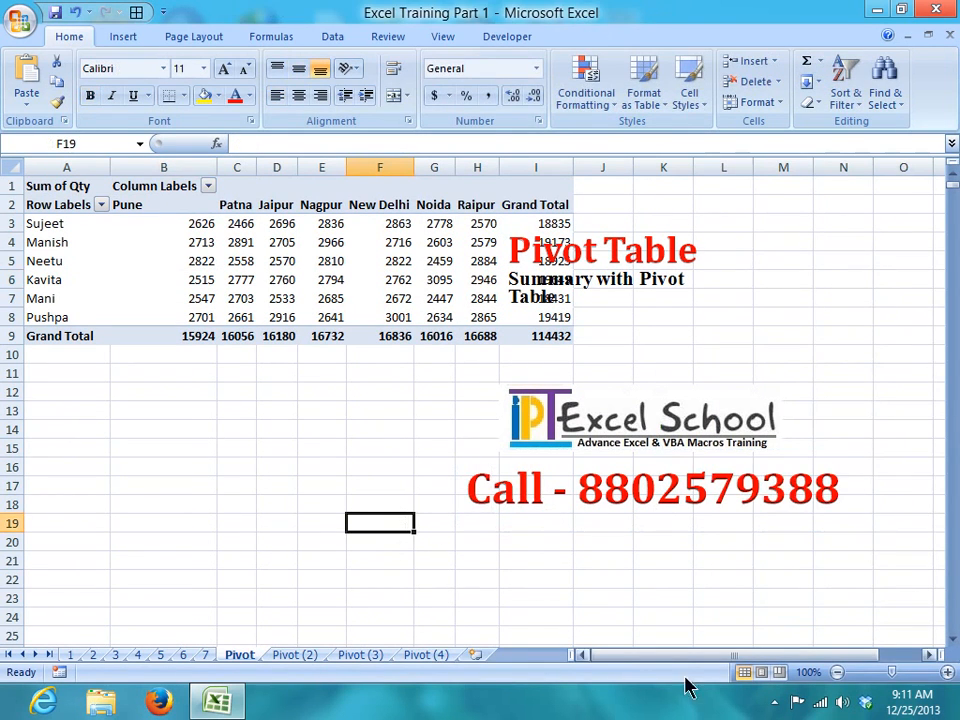
Step: Move the Pivot Table title and its subtitle clear of the report's Grand Total column
{"action": "left_click_drag", "start_coordinate": [724, 660], "coordinate": [622, 660]}
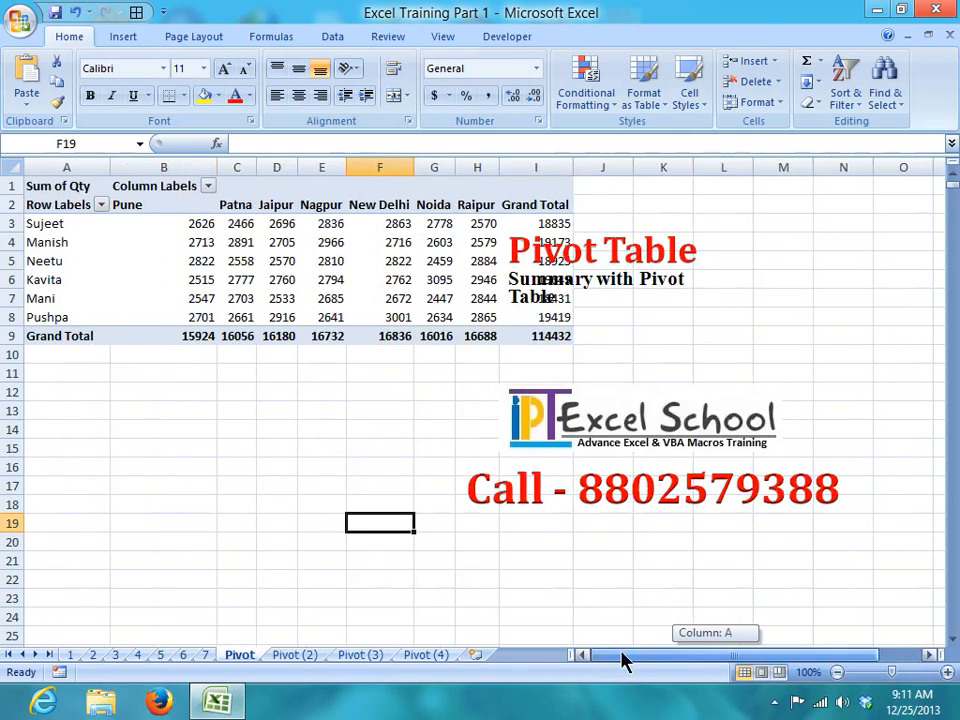
{"action": "left_click", "coordinate": [450, 334]}
{"action": "left_click", "coordinate": [615, 261]}
{"action": "left_click", "coordinate": [443, 416]}
{"action": "left_click", "coordinate": [628, 291]}
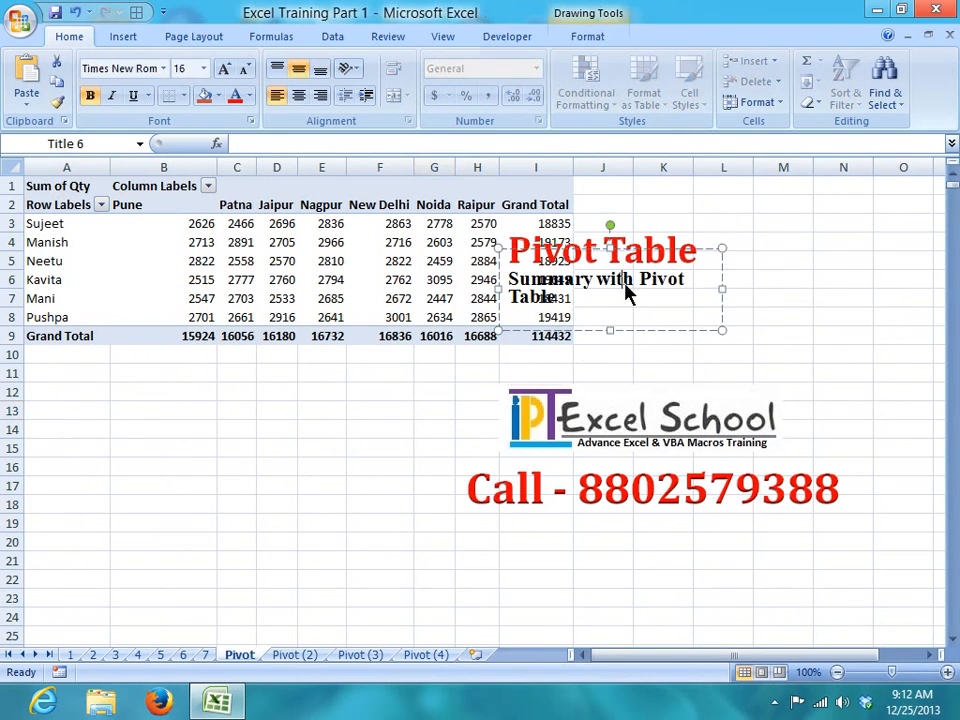
{"action": "left_click_drag", "start_coordinate": [636, 328], "coordinate": [786, 354]}
{"action": "left_click", "coordinate": [432, 305]}
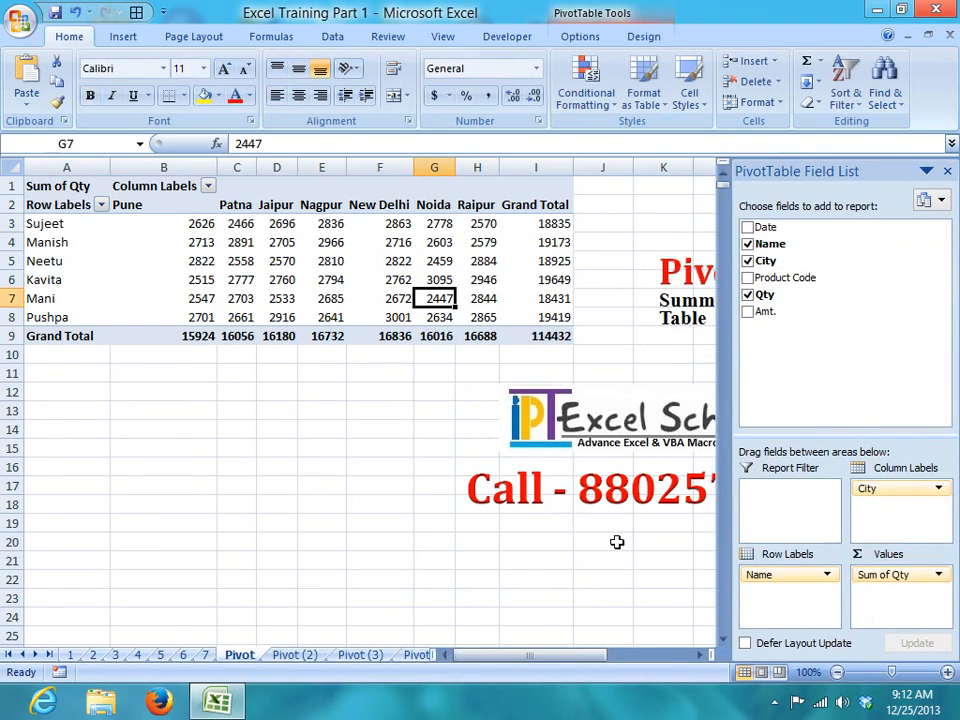
Step: Move City from the column labels to the row labels beneath Name, and check the grouped rows
{"action": "left_click_drag", "start_coordinate": [873, 480], "coordinate": [797, 596]}
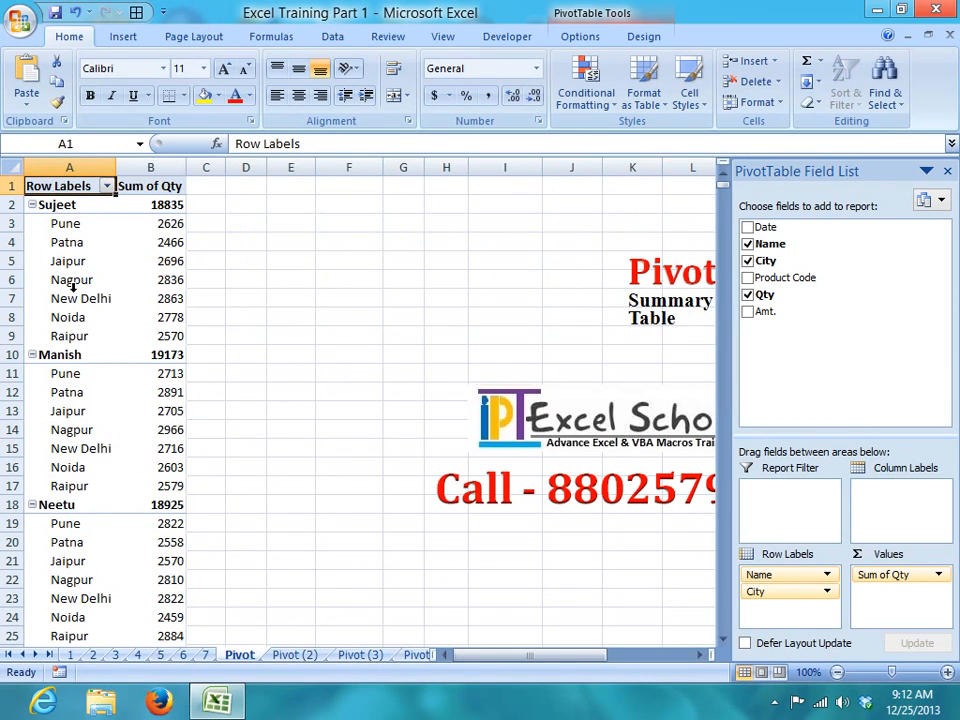
{"action": "left_click", "coordinate": [69, 207]}
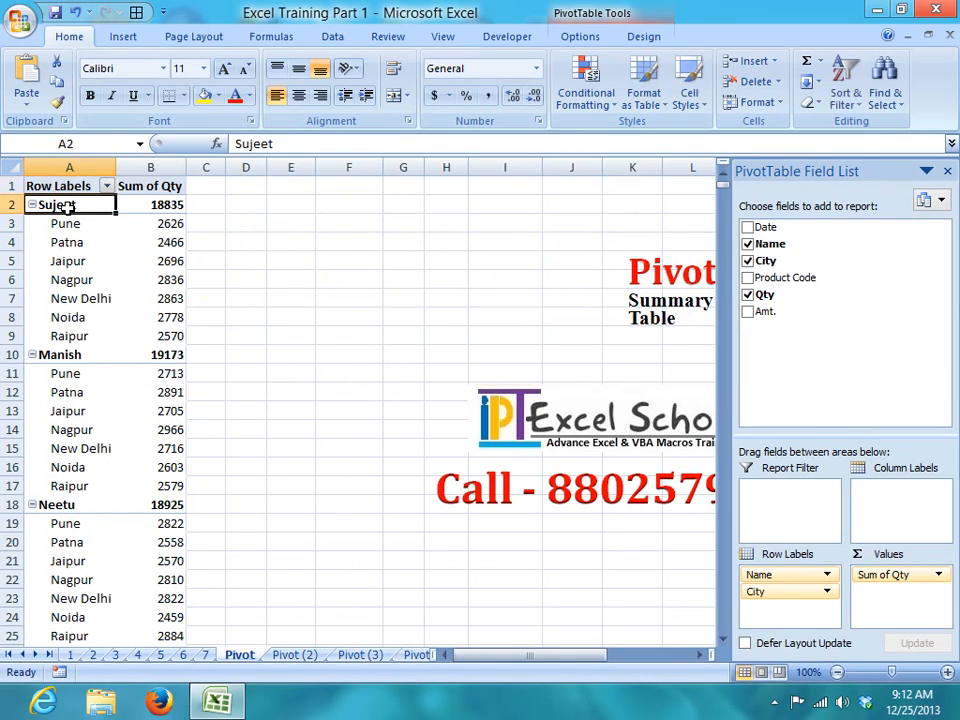
{"action": "left_click", "coordinate": [73, 271]}
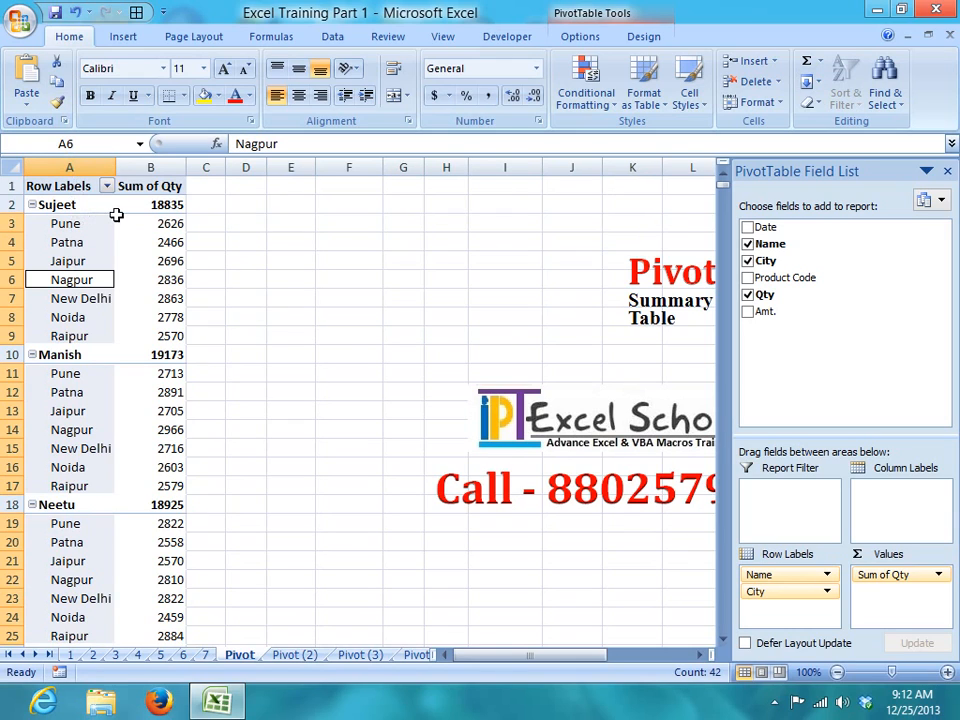
{"action": "left_click", "coordinate": [275, 206]}
{"action": "left_click", "coordinate": [338, 206]}
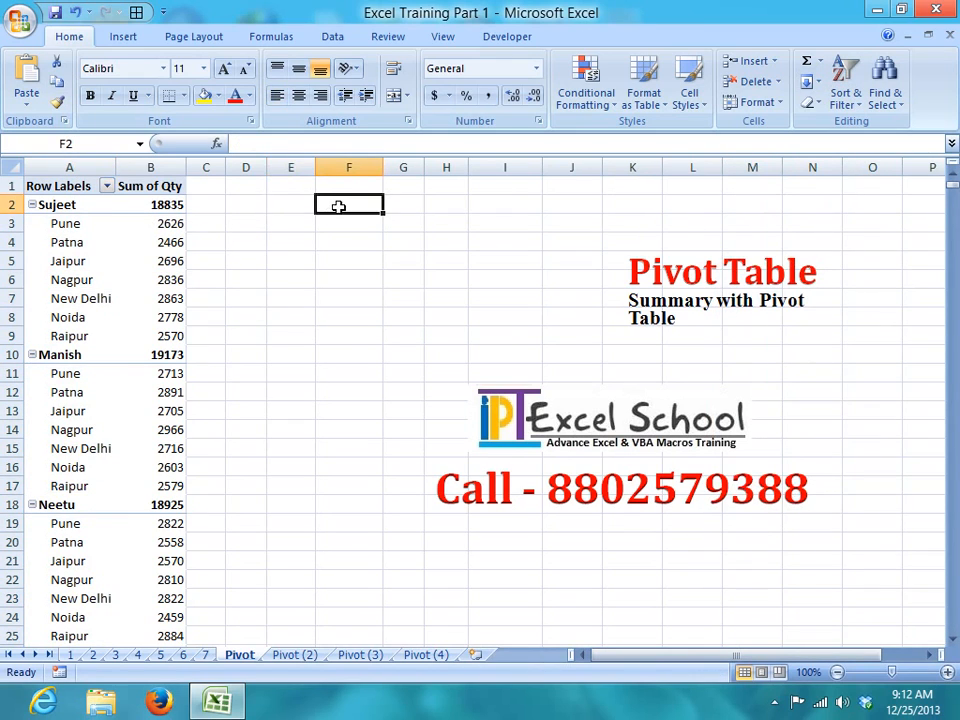
Step: Switch the report to the Classic PivotTable layout in the PivotTable options
{"action": "left_click", "coordinate": [396, 208]}
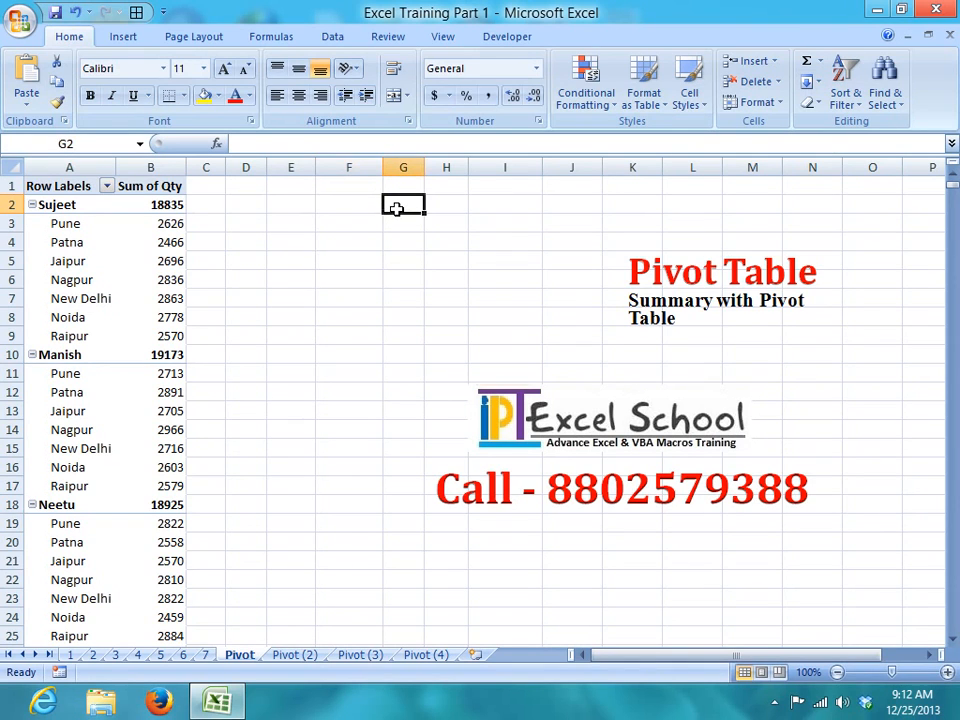
{"action": "left_click", "coordinate": [70, 219]}
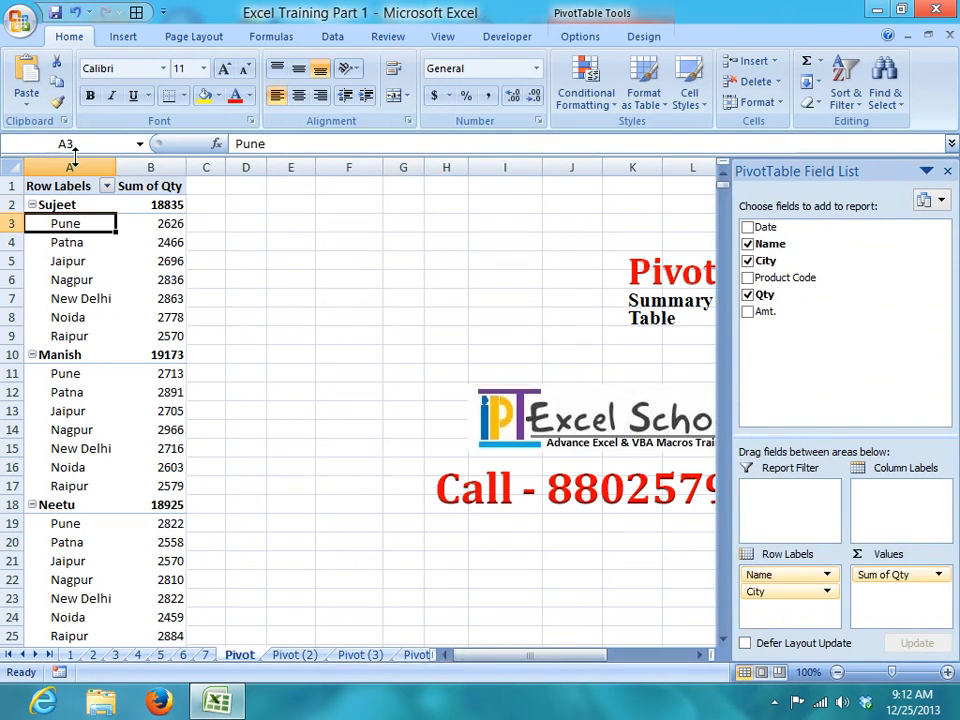
{"action": "right_click", "coordinate": [68, 228]}
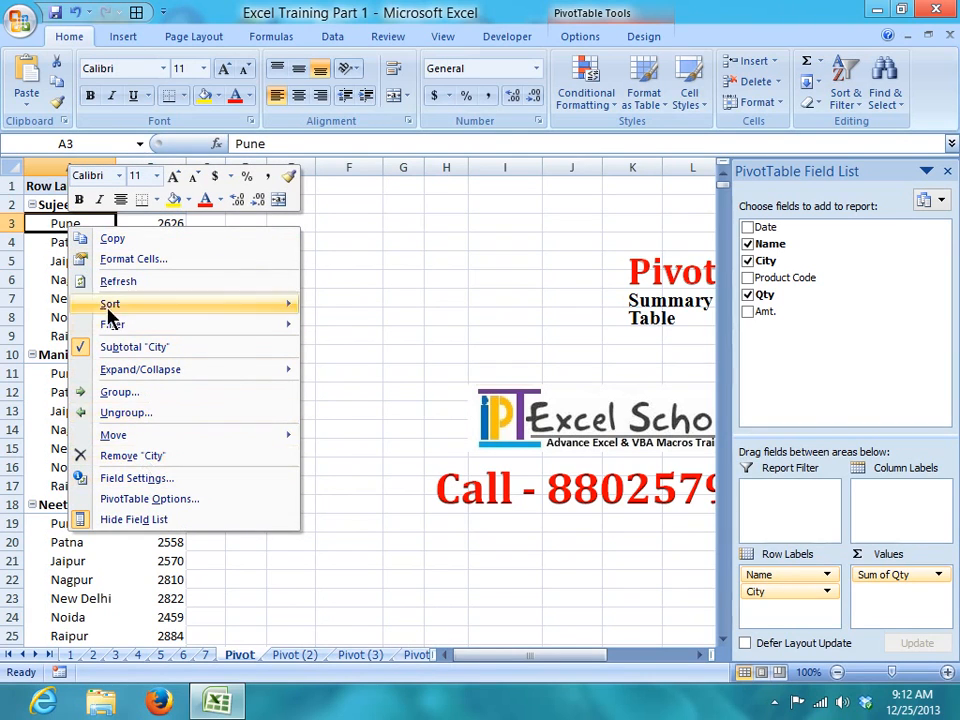
{"action": "left_click", "coordinate": [124, 498]}
{"action": "left_click_drag", "start_coordinate": [140, 284], "coordinate": [247, 193]}
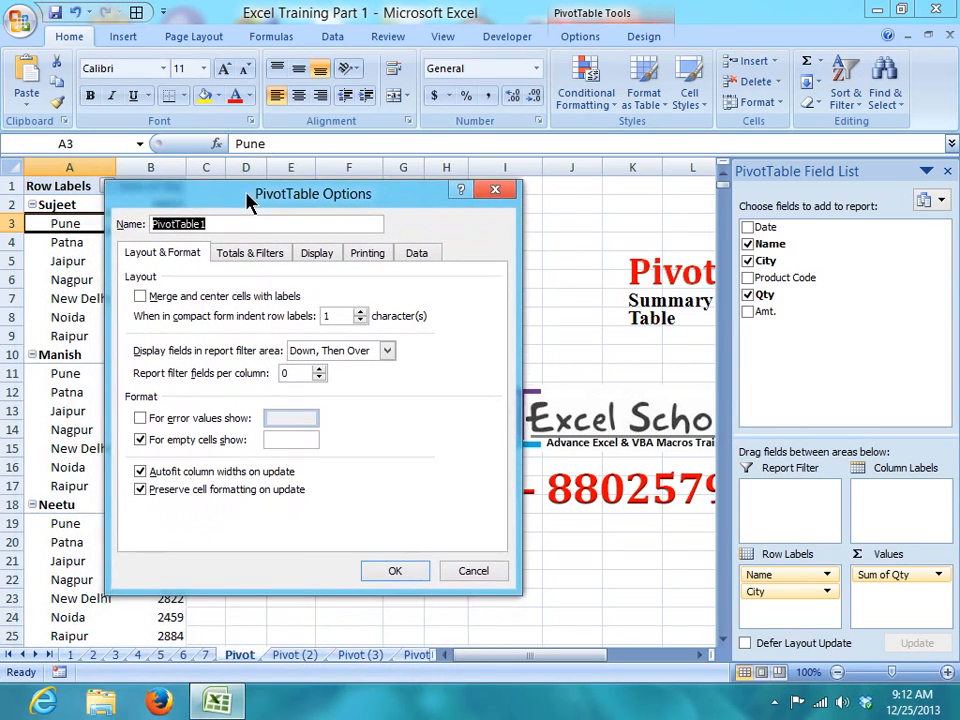
{"action": "left_click", "coordinate": [313, 256]}
{"action": "left_click", "coordinate": [183, 394]}
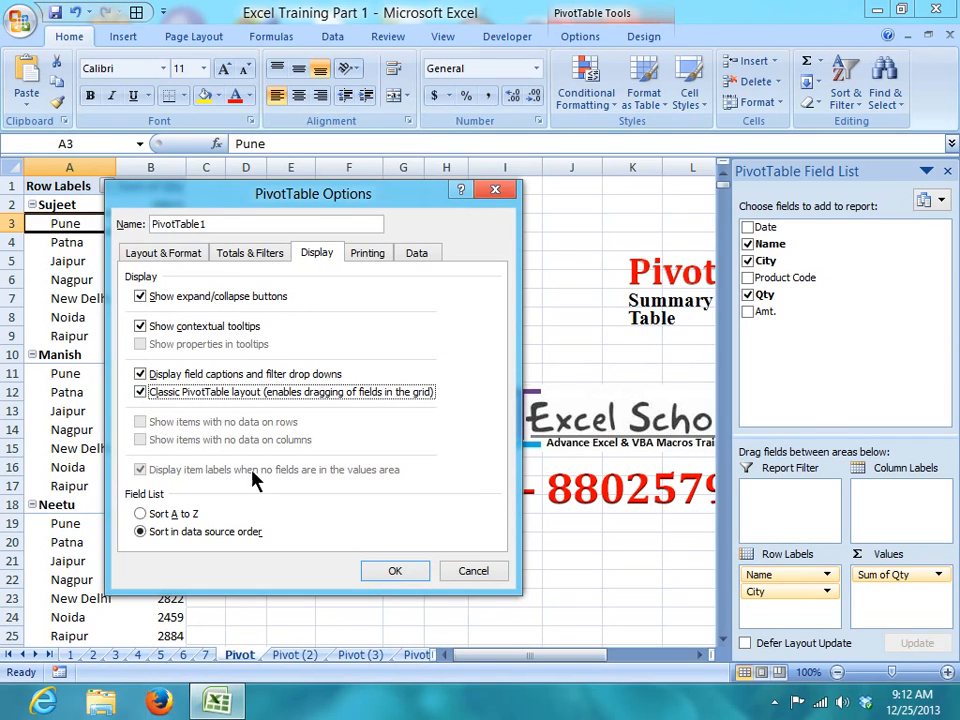
{"action": "left_click", "coordinate": [405, 577]}
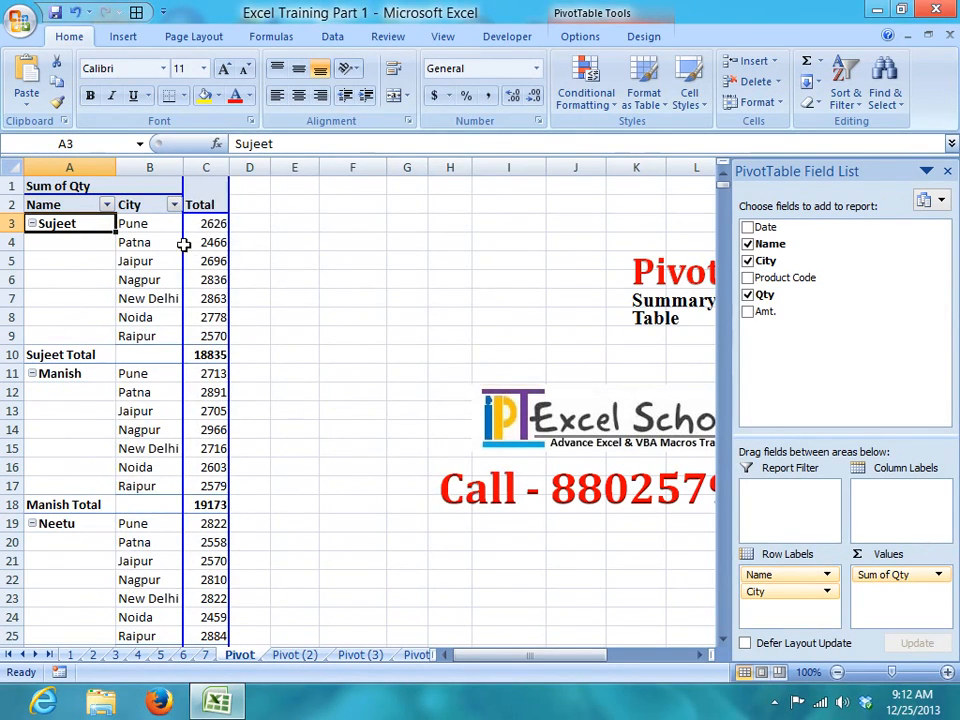
Step: Check the total rows of the report and turn off the subtotals for the Name field
{"action": "left_click", "coordinate": [195, 355]}
{"action": "left_click", "coordinate": [213, 504]}
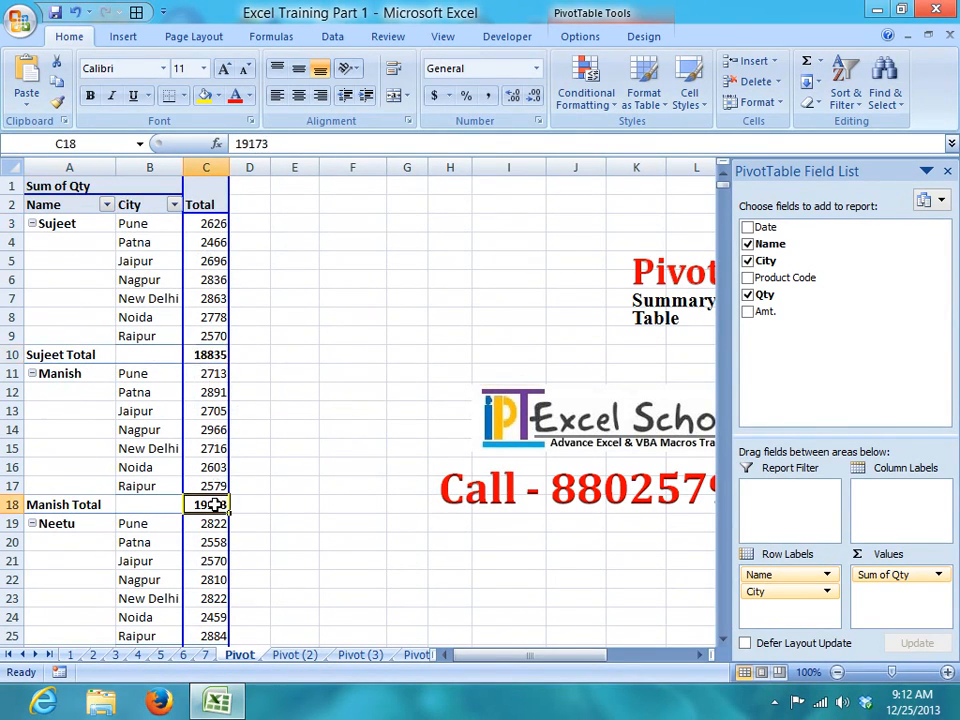
{"action": "right_click", "coordinate": [68, 355]}
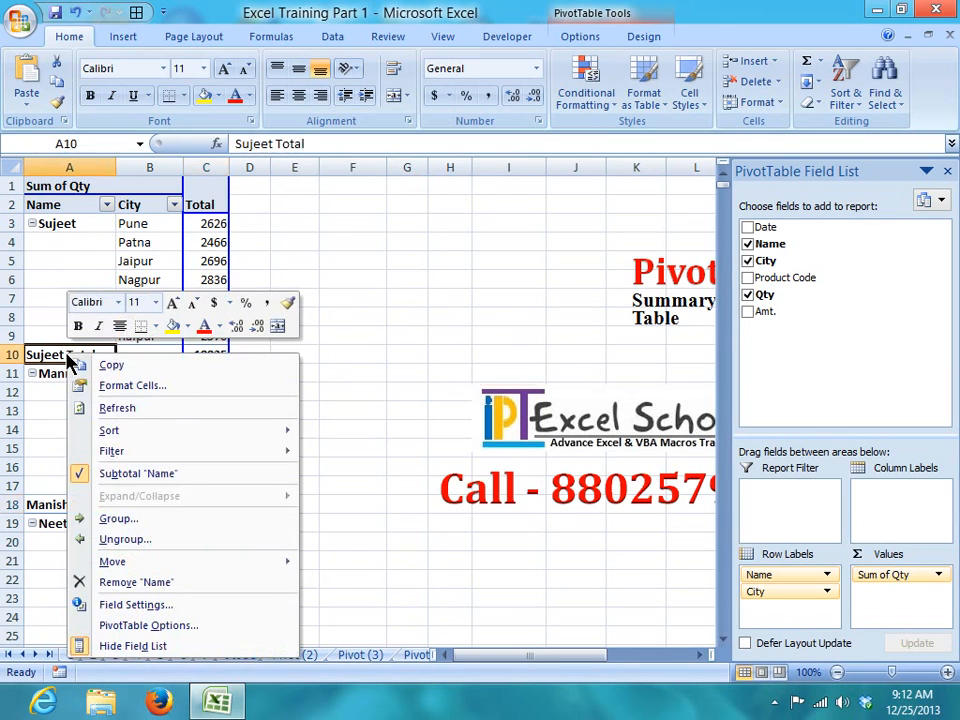
{"action": "left_click", "coordinate": [148, 474]}
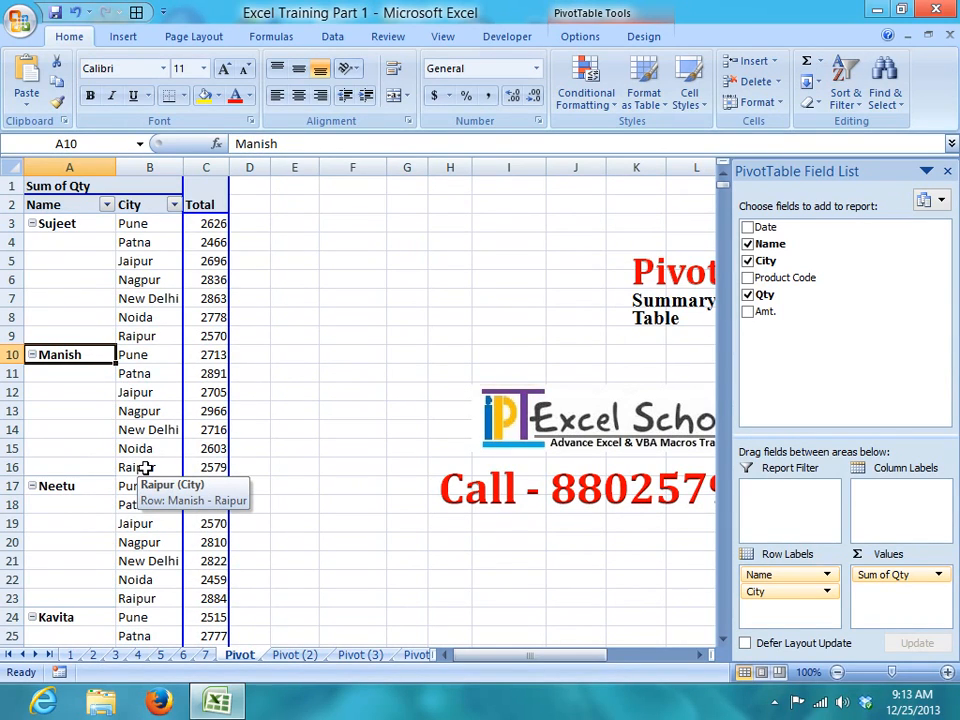
{"action": "right_click", "coordinate": [212, 243]}
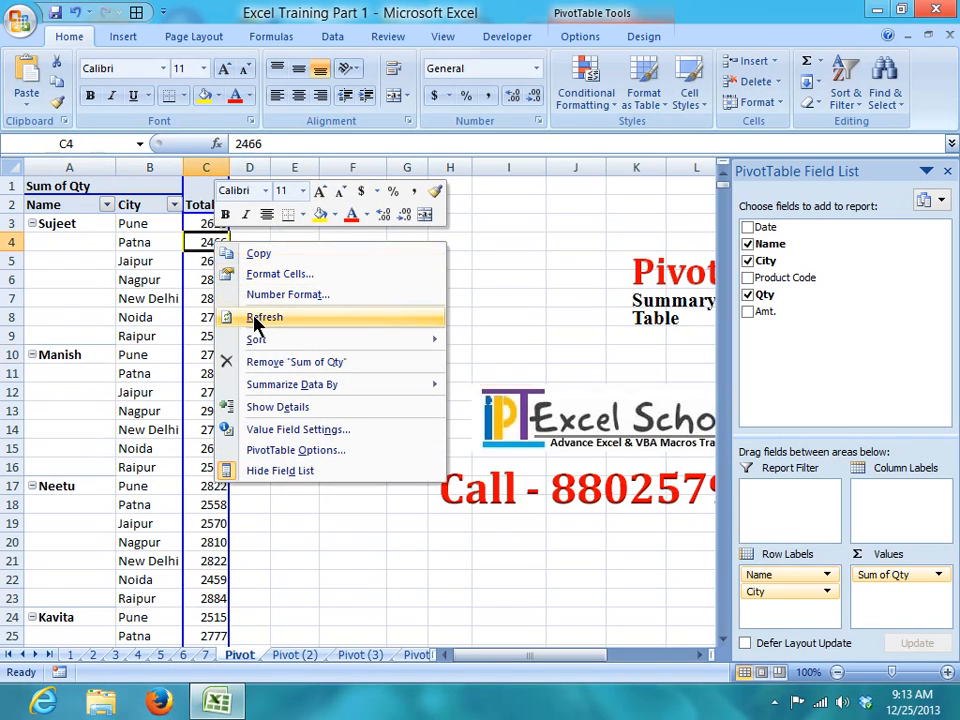
{"action": "mouse_move", "coordinate": [265, 343]}
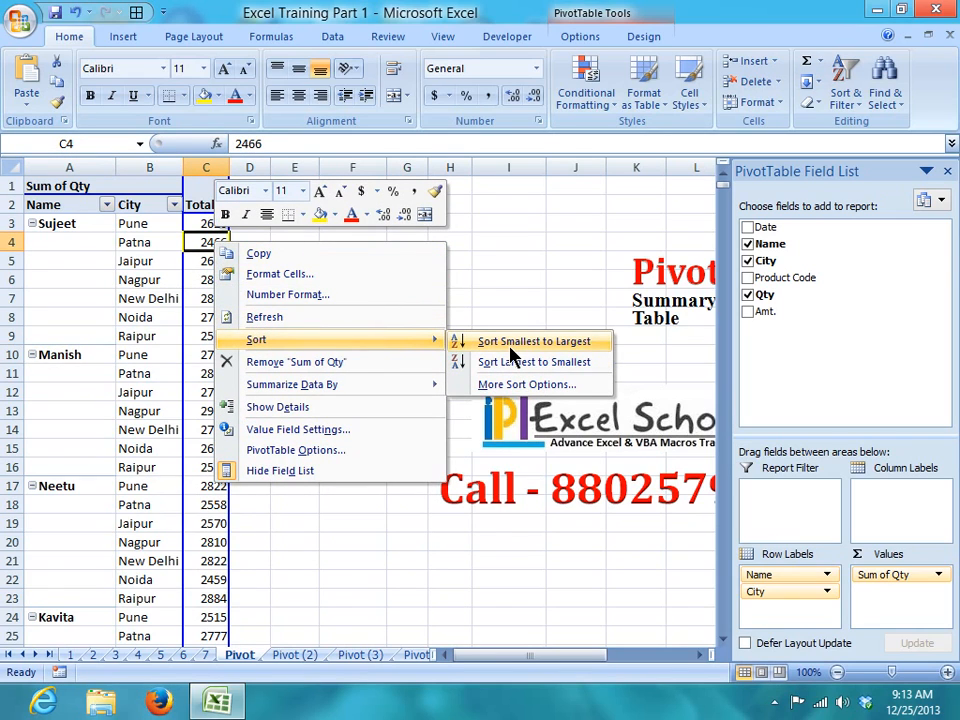
{"action": "left_click", "coordinate": [168, 267]}
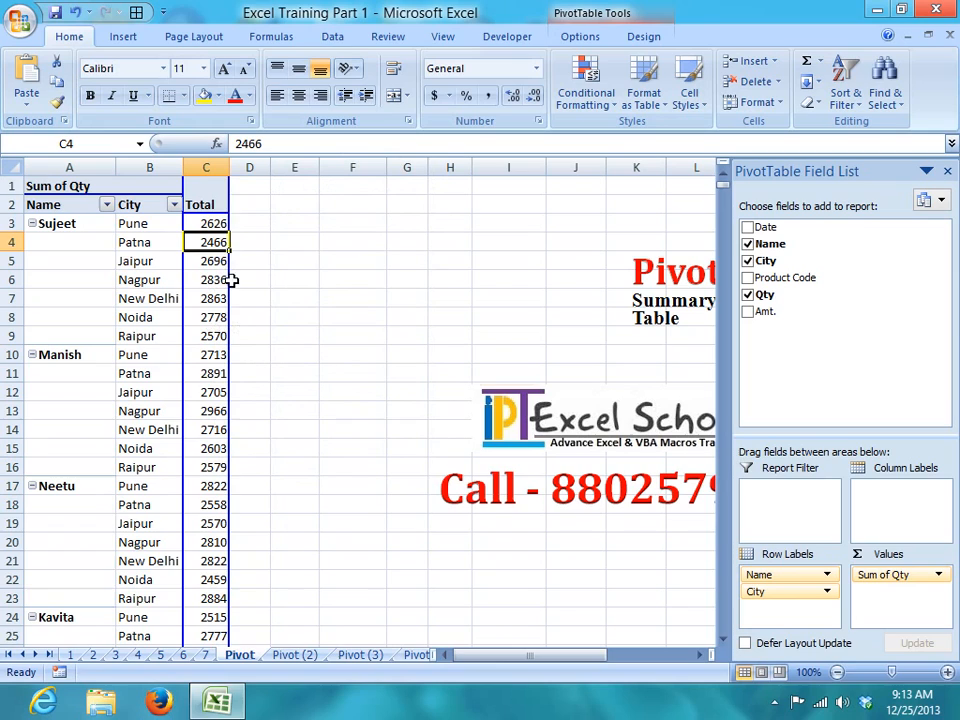
Step: Show the source records behind the first name's Jaipur quantity on a new sheet and look through them
{"action": "left_click", "coordinate": [219, 223]}
{"action": "left_click", "coordinate": [221, 242]}
{"action": "left_click", "coordinate": [221, 262]}
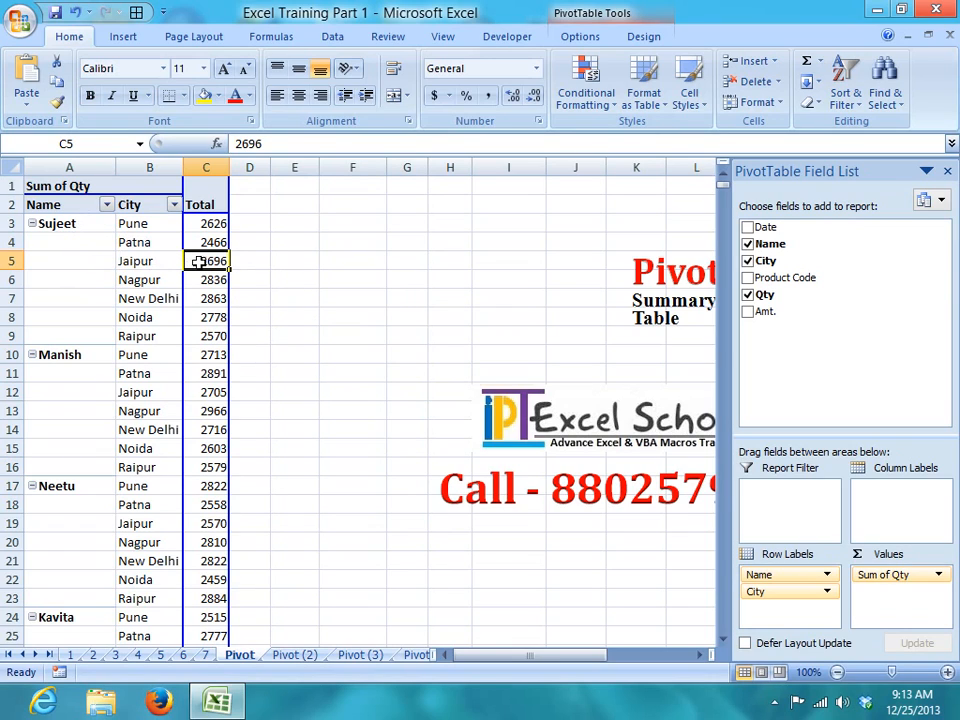
{"action": "mouse_move", "coordinate": [201, 261]}
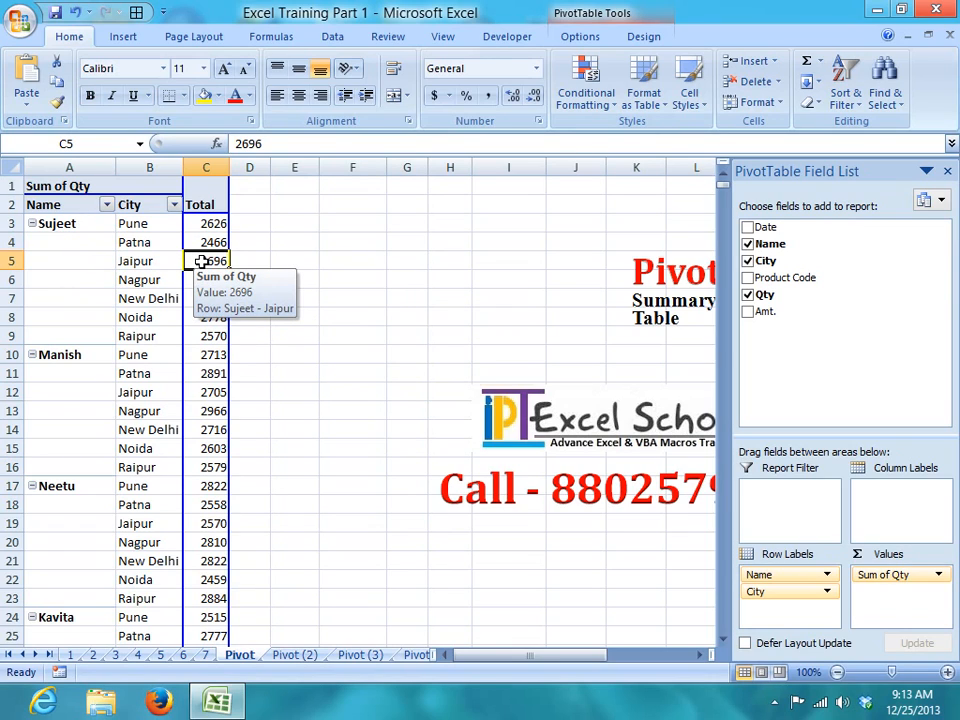
{"action": "double_click", "coordinate": [201, 261]}
{"action": "scroll", "coordinate": [199, 289], "scroll_direction": "down", "scroll_amount": 12}
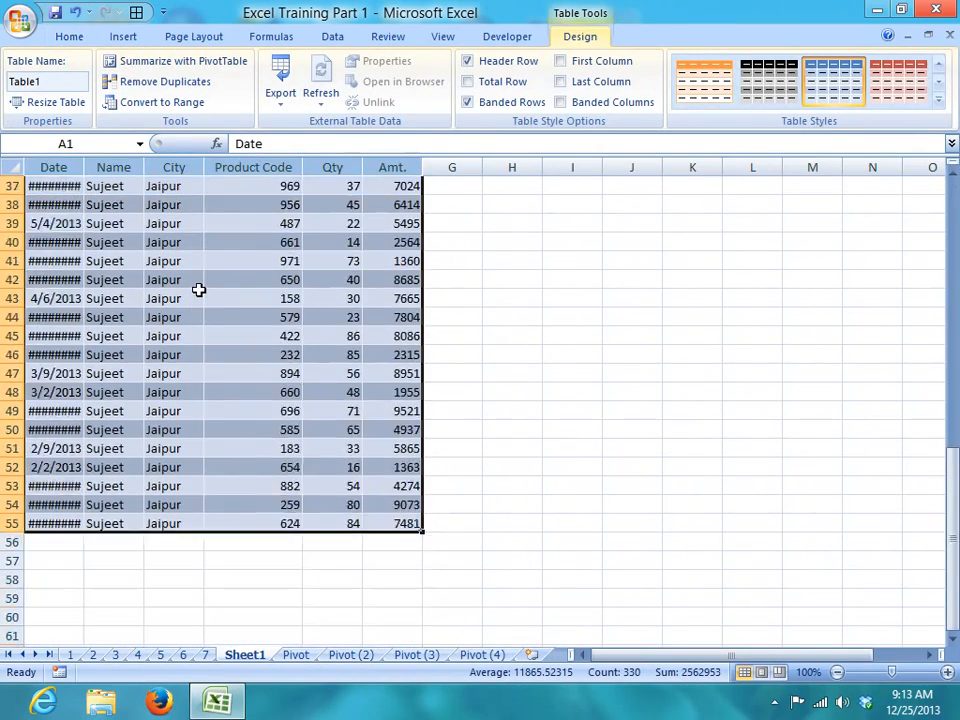
{"action": "scroll", "coordinate": [199, 289], "scroll_direction": "down", "scroll_amount": 6}
{"action": "scroll", "coordinate": [199, 289], "scroll_direction": "up", "scroll_amount": 17}
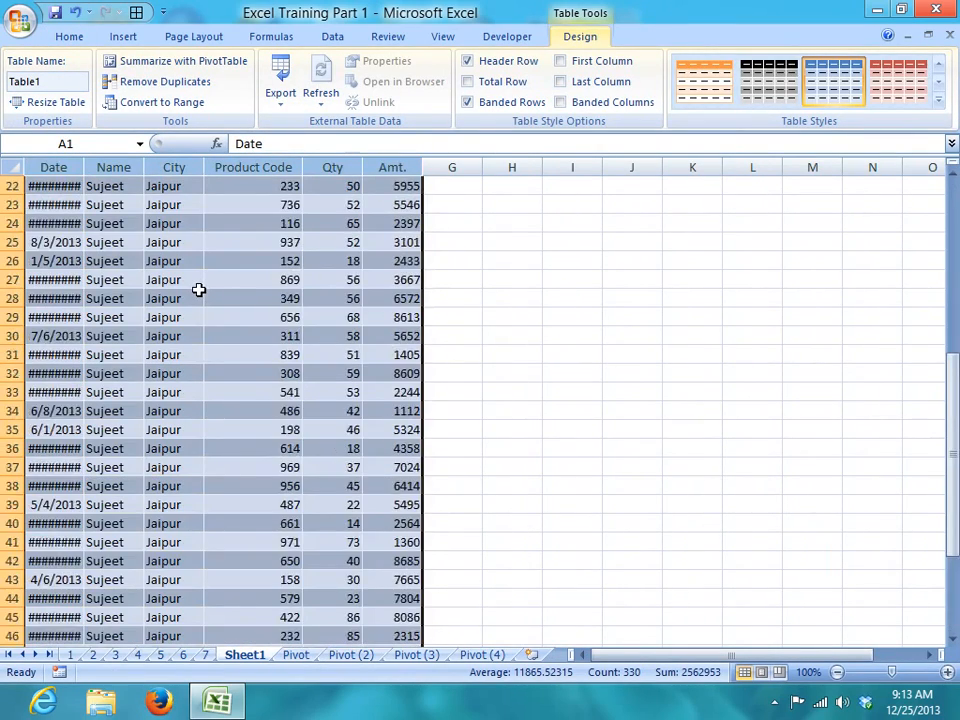
Step: Delete the Sheet1 worksheet holding the extracted Jaipur detail records
{"action": "right_click", "coordinate": [251, 656]}
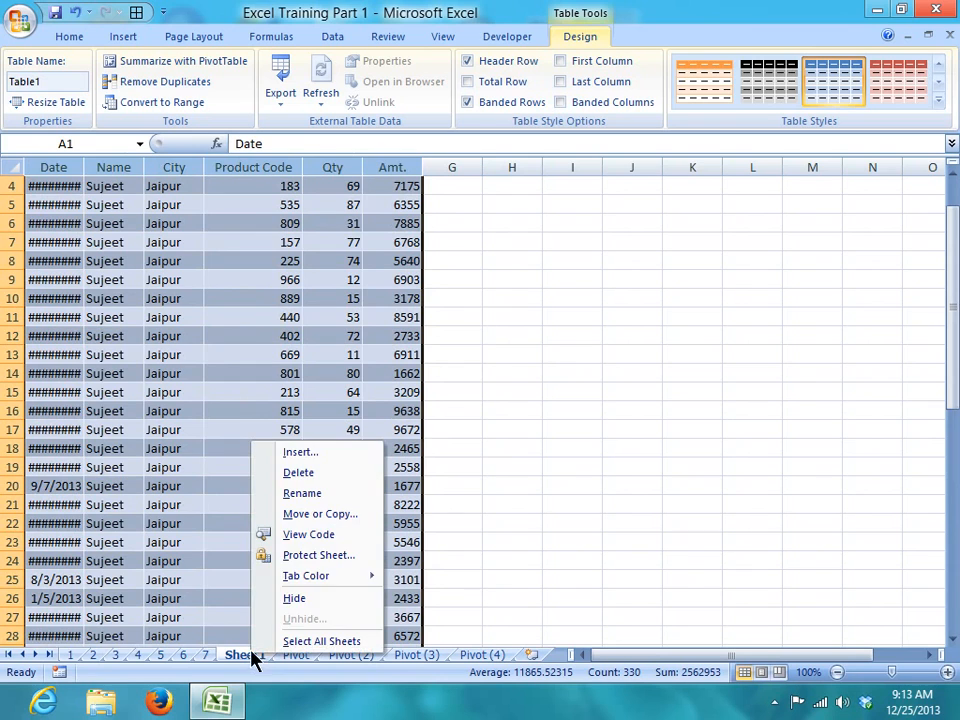
{"action": "left_click", "coordinate": [302, 474]}
{"action": "left_click", "coordinate": [445, 398]}
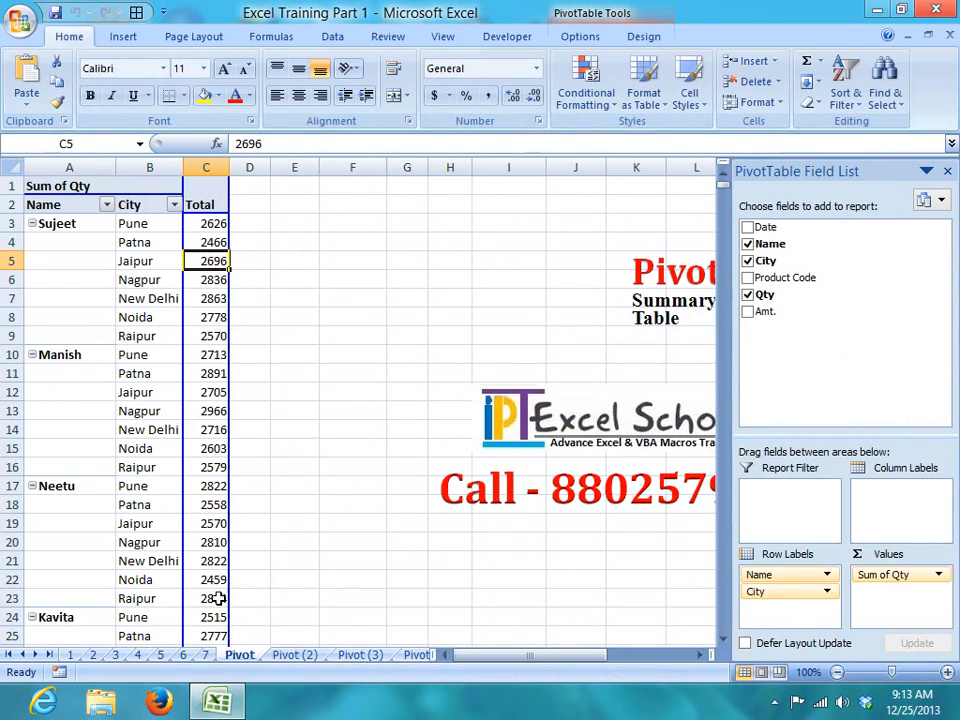
Step: Disable Enable show details in the PivotTable data options so values cannot be drilled into
{"action": "right_click", "coordinate": [205, 261]}
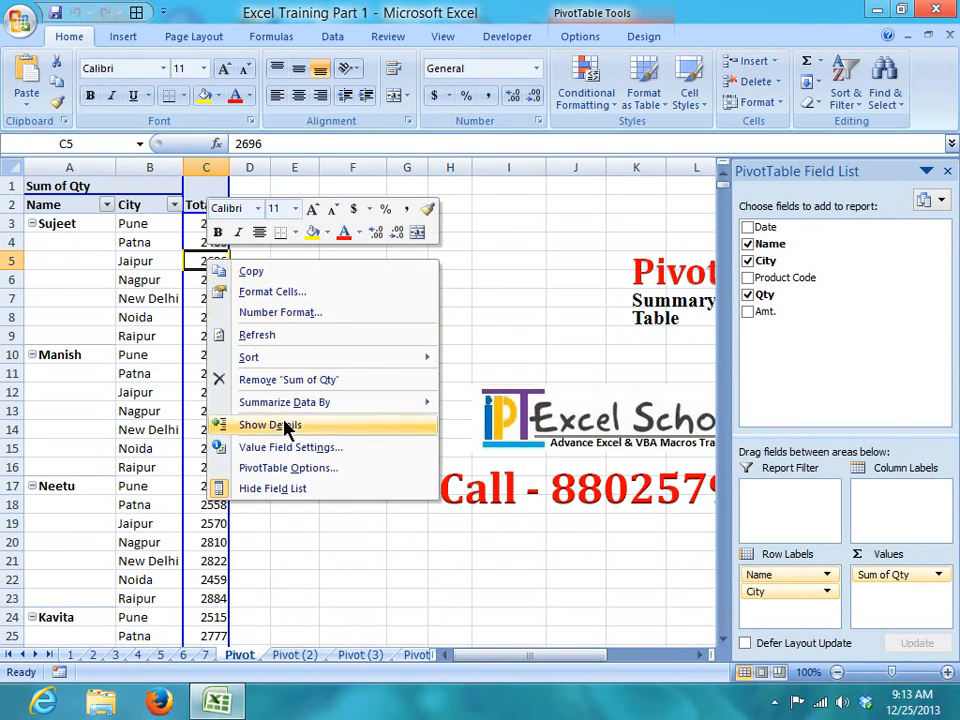
{"action": "left_click", "coordinate": [283, 470]}
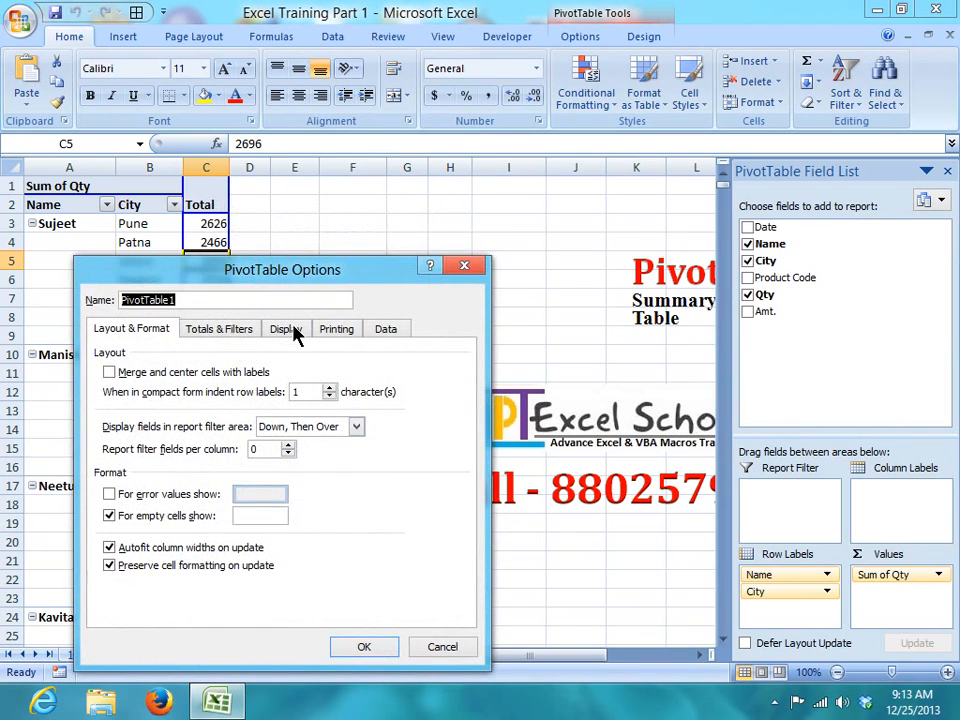
{"action": "left_click", "coordinate": [388, 330]}
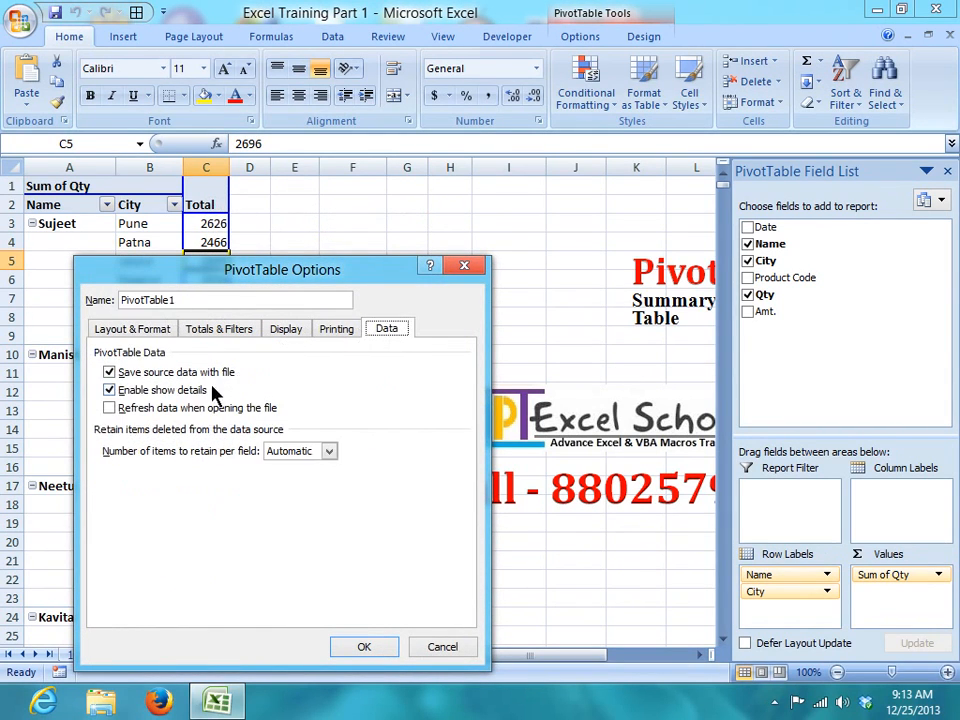
{"action": "left_click", "coordinate": [170, 390]}
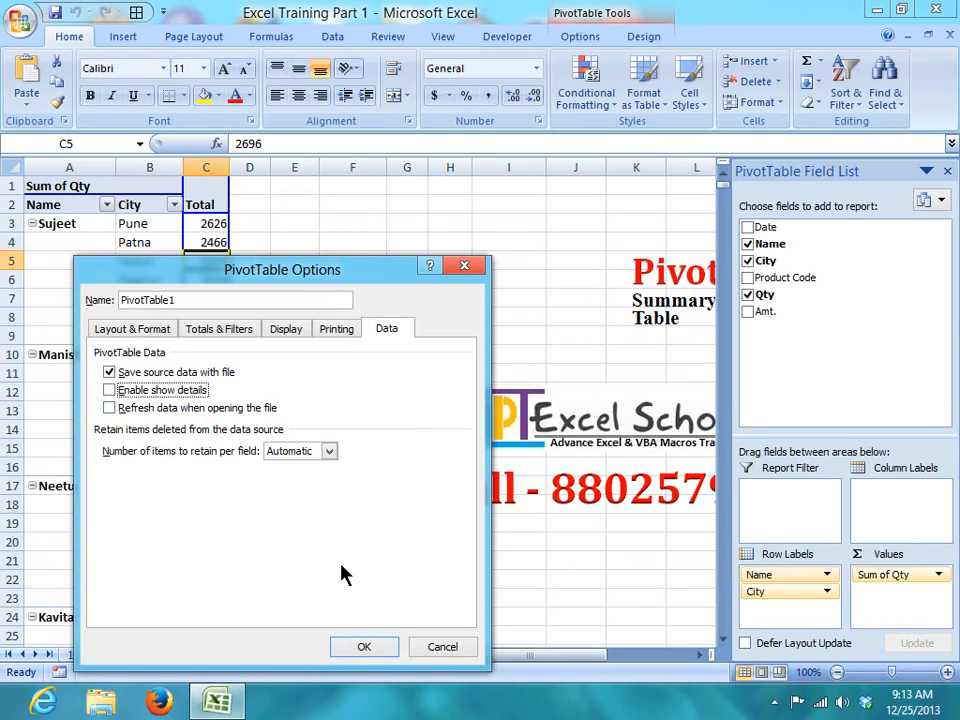
{"action": "left_click", "coordinate": [366, 647]}
Step: Try to clear the first name's Nagpur quantity in cell C6 of the report
{"action": "left_click", "coordinate": [206, 204]}
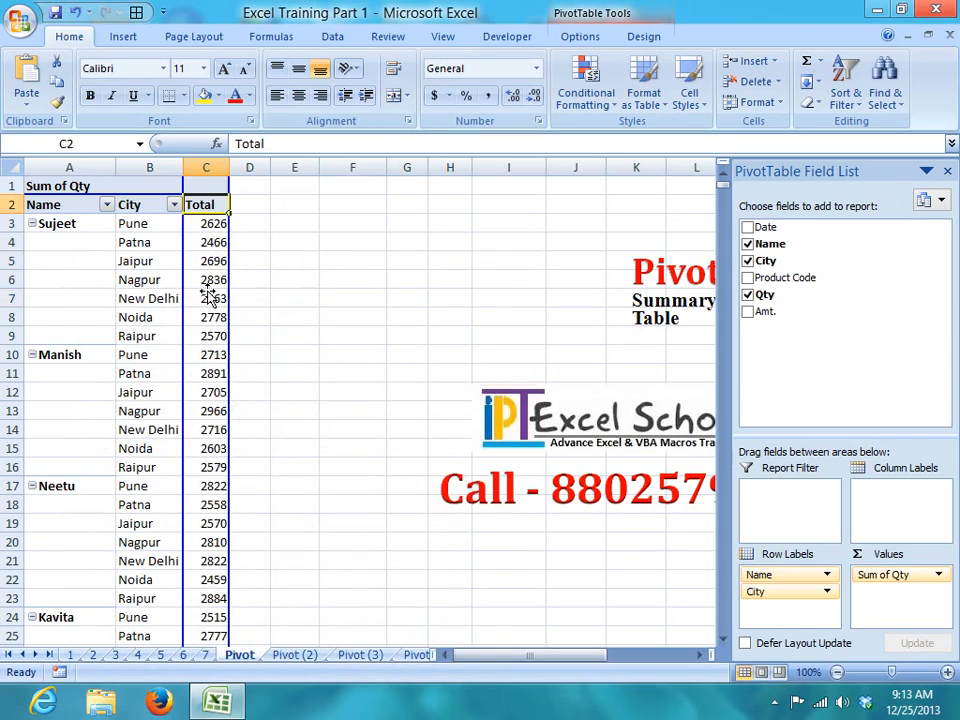
{"action": "left_click", "coordinate": [208, 279]}
{"action": "key", "text": "Delete"}
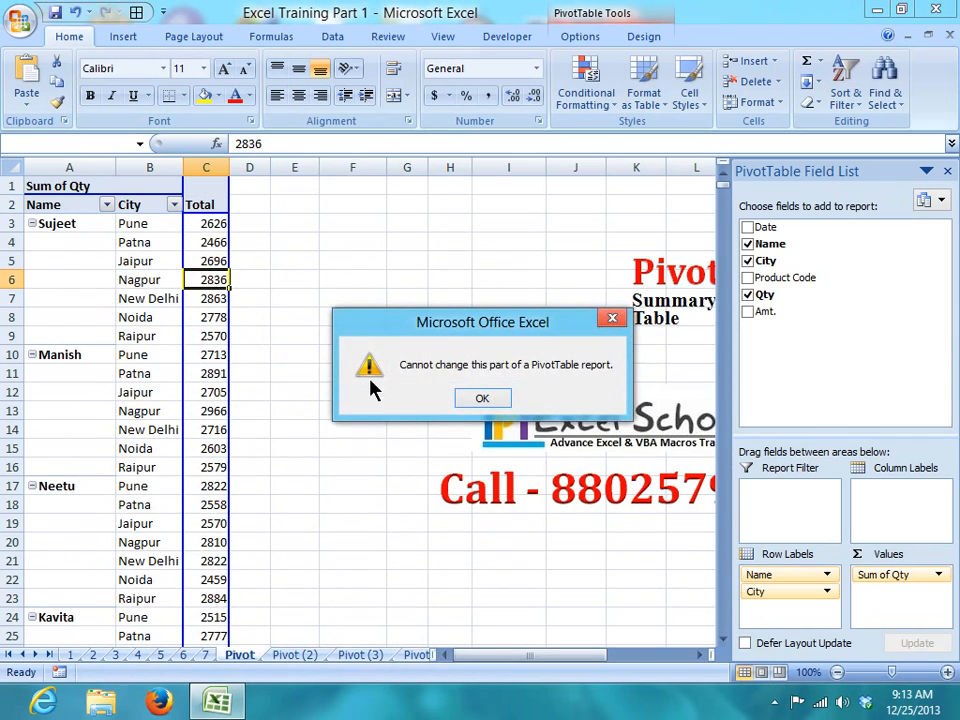
{"action": "left_click", "coordinate": [483, 399]}
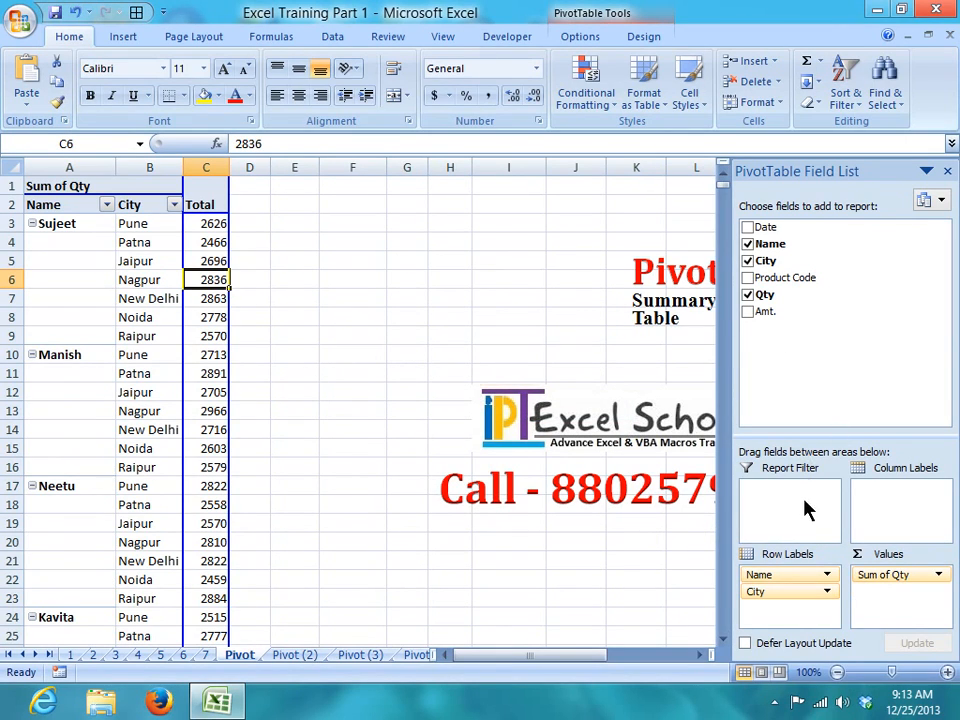
Step: Add Product Code as a report filter and filter the report to product code 112
{"action": "left_click_drag", "start_coordinate": [790, 278], "coordinate": [800, 512]}
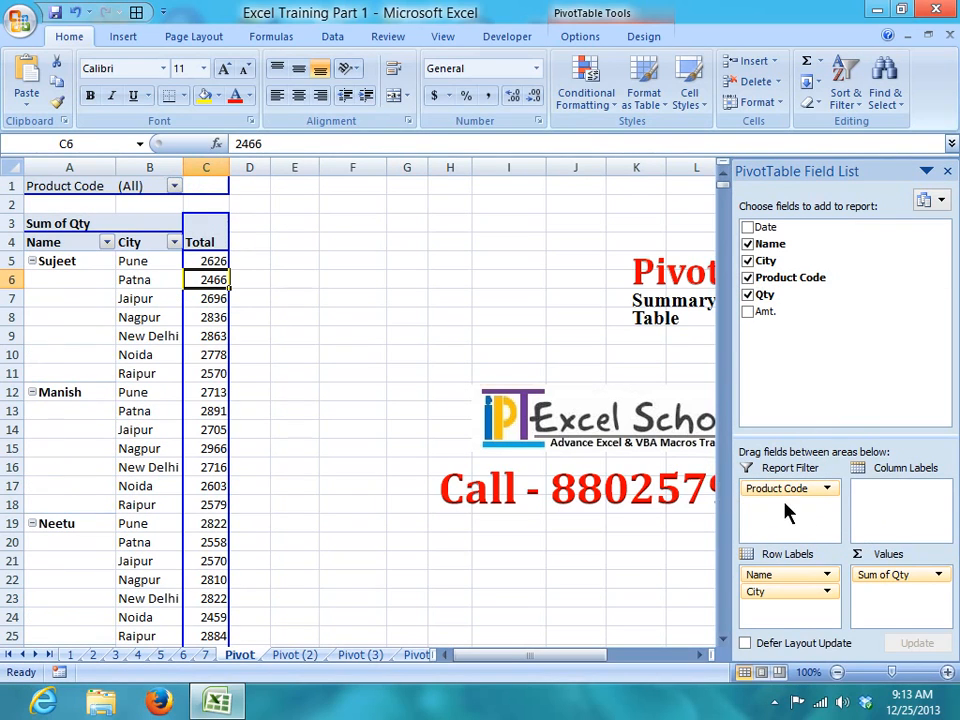
{"action": "left_click", "coordinate": [174, 187]}
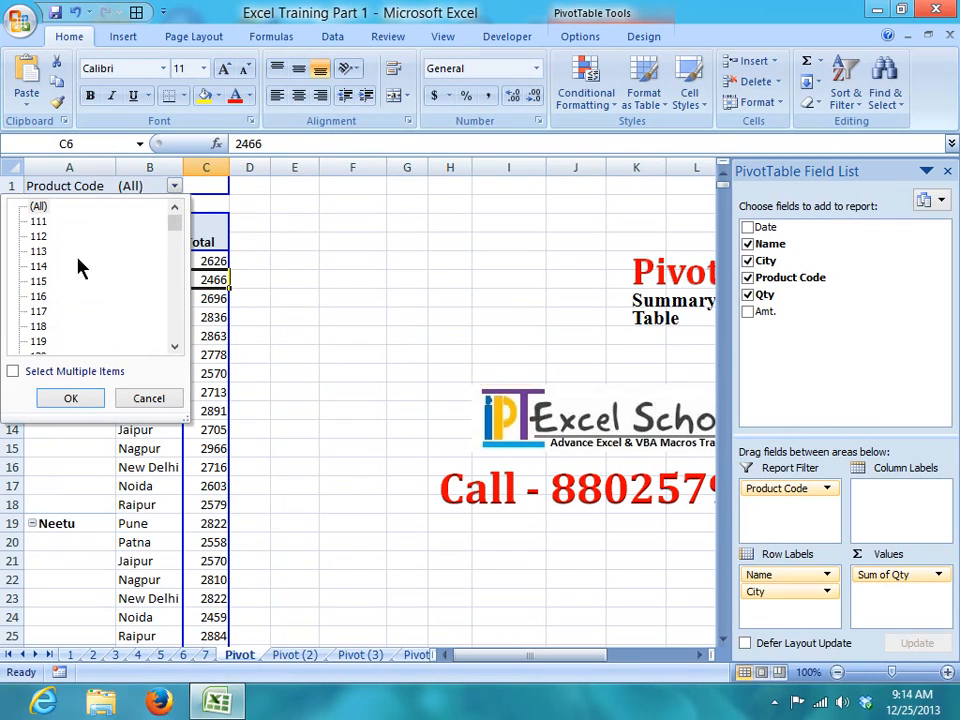
{"action": "left_click", "coordinate": [38, 237]}
{"action": "left_click", "coordinate": [72, 398]}
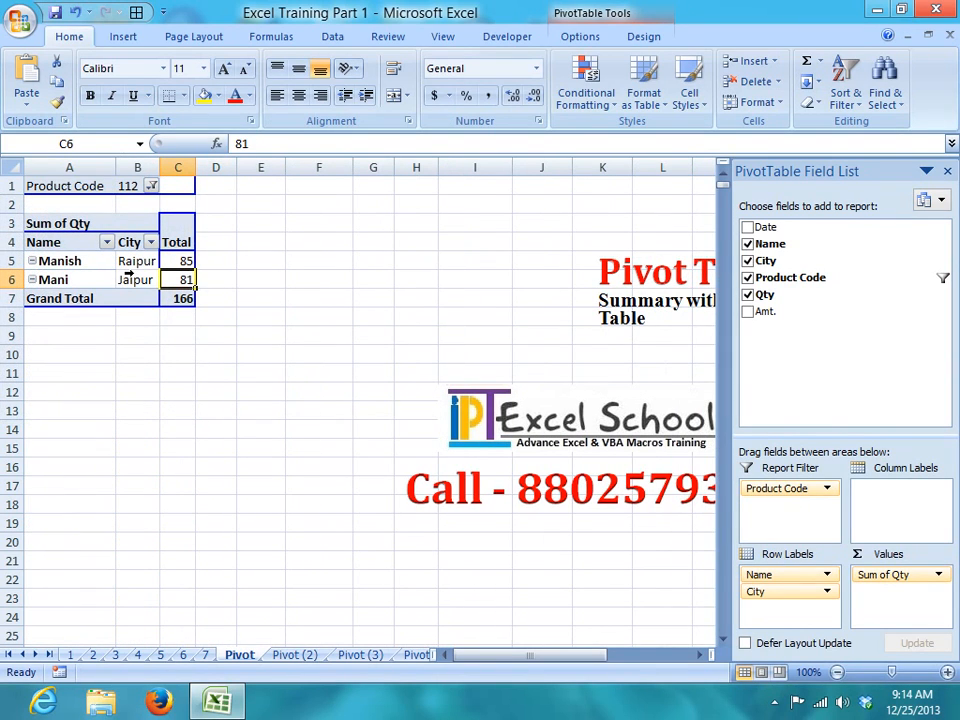
Step: Allow multiple items in the Product Code filter and include codes 113 and 114 along with 112
{"action": "left_click", "coordinate": [151, 186]}
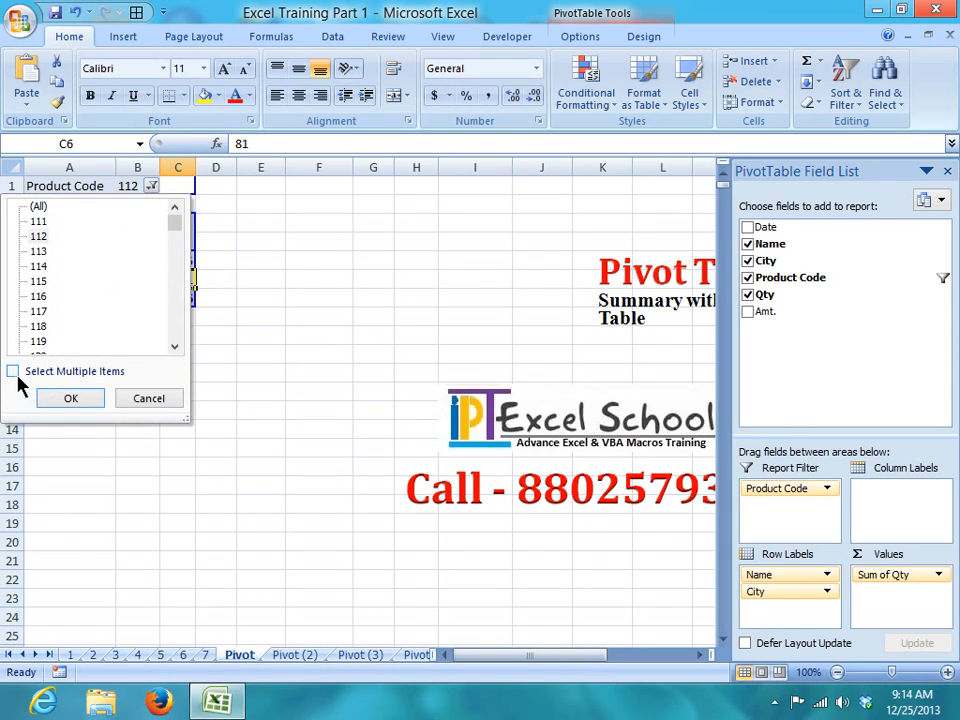
{"action": "left_click", "coordinate": [88, 373]}
{"action": "left_click", "coordinate": [34, 252]}
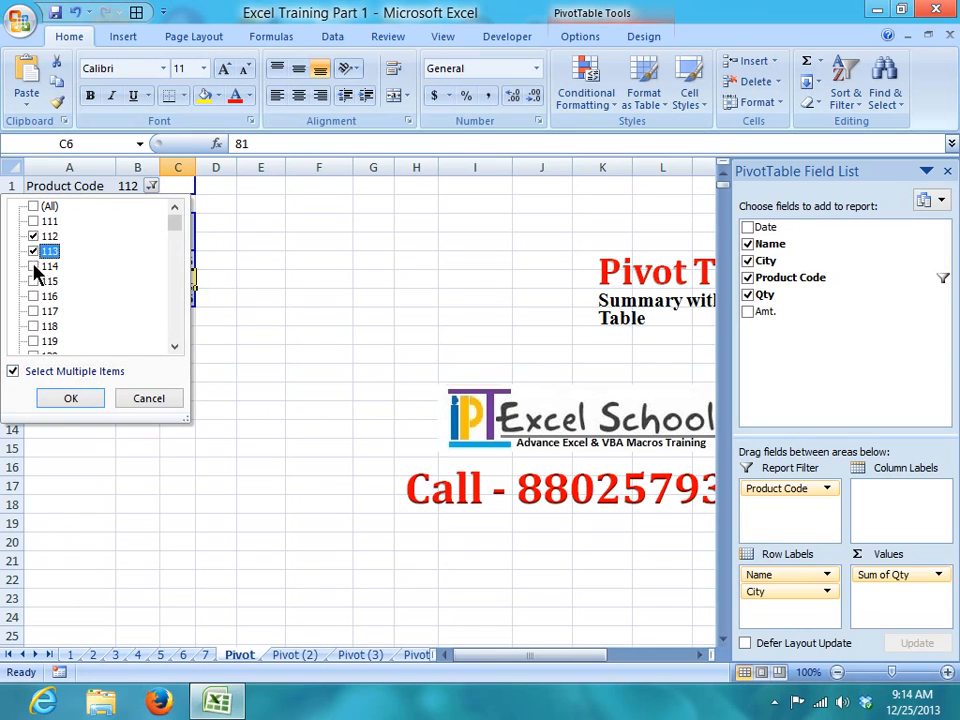
{"action": "left_click", "coordinate": [34, 266]}
{"action": "left_click", "coordinate": [71, 398]}
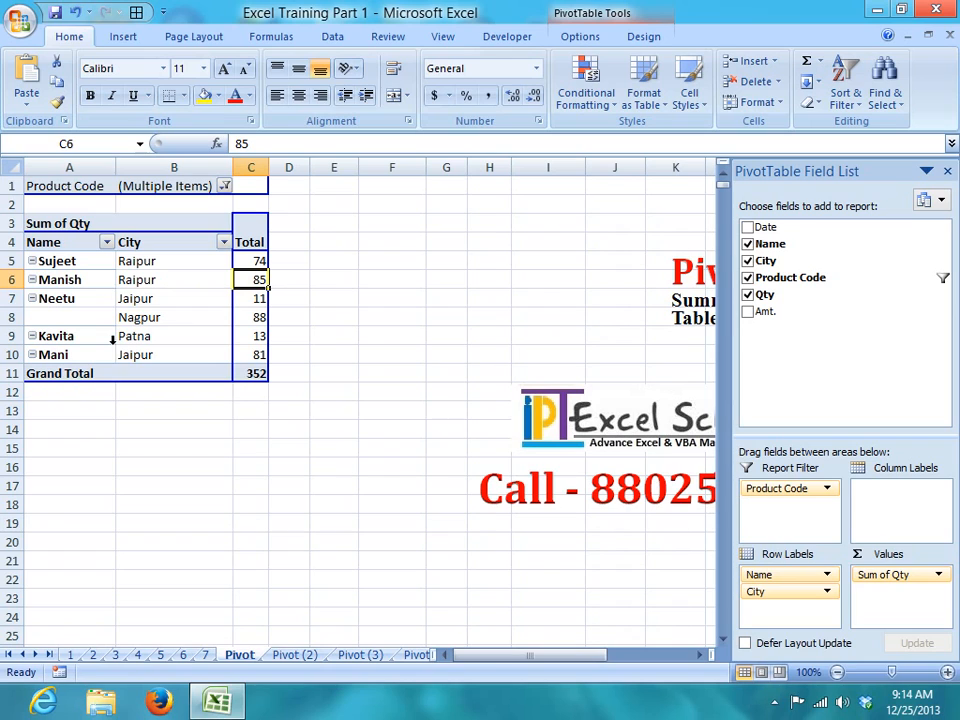
Step: Reset the Product Code filter to show all product codes
{"action": "left_click", "coordinate": [224, 186]}
{"action": "left_click", "coordinate": [75, 208]}
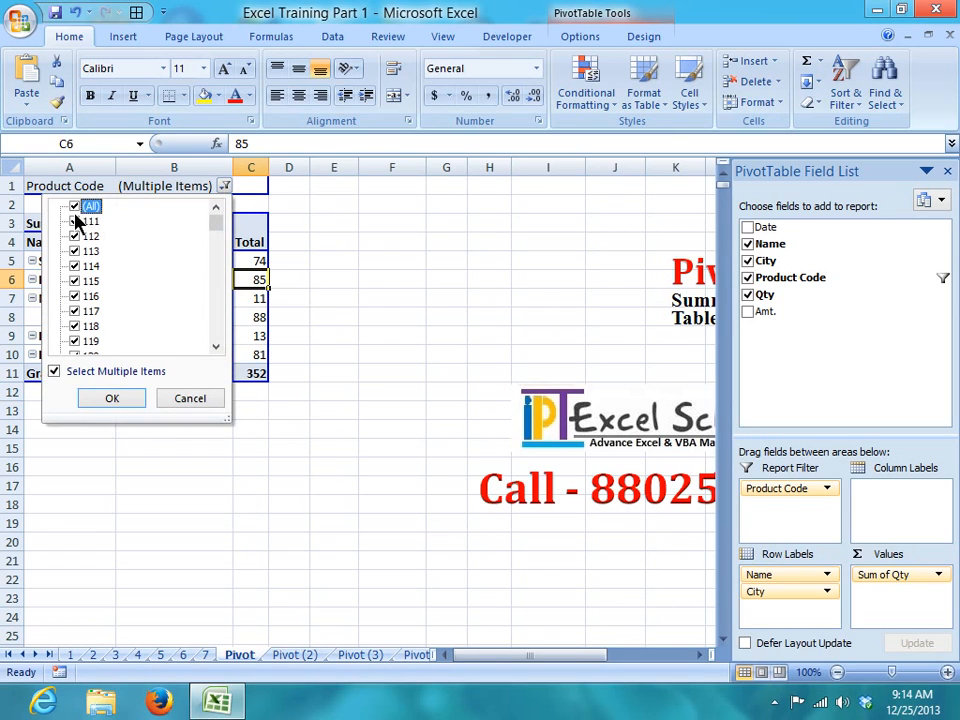
{"action": "left_click", "coordinate": [112, 399]}
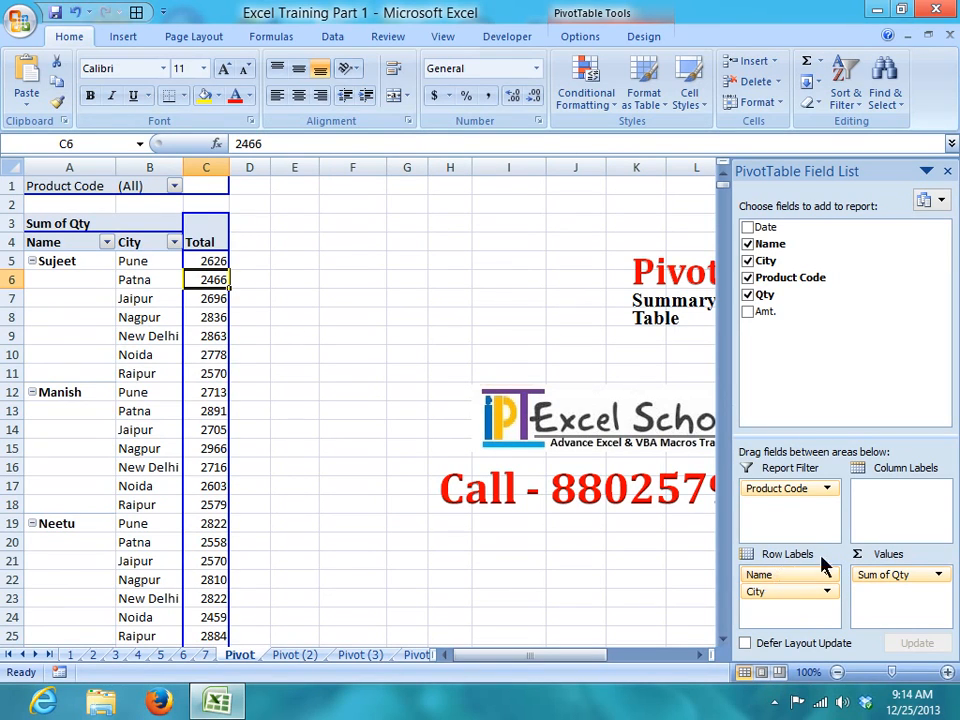
Step: Move City from the row labels to the column labels, and leave the report by selecting empty cell F21
{"action": "left_click_drag", "start_coordinate": [150, 280], "coordinate": [150, 429]}
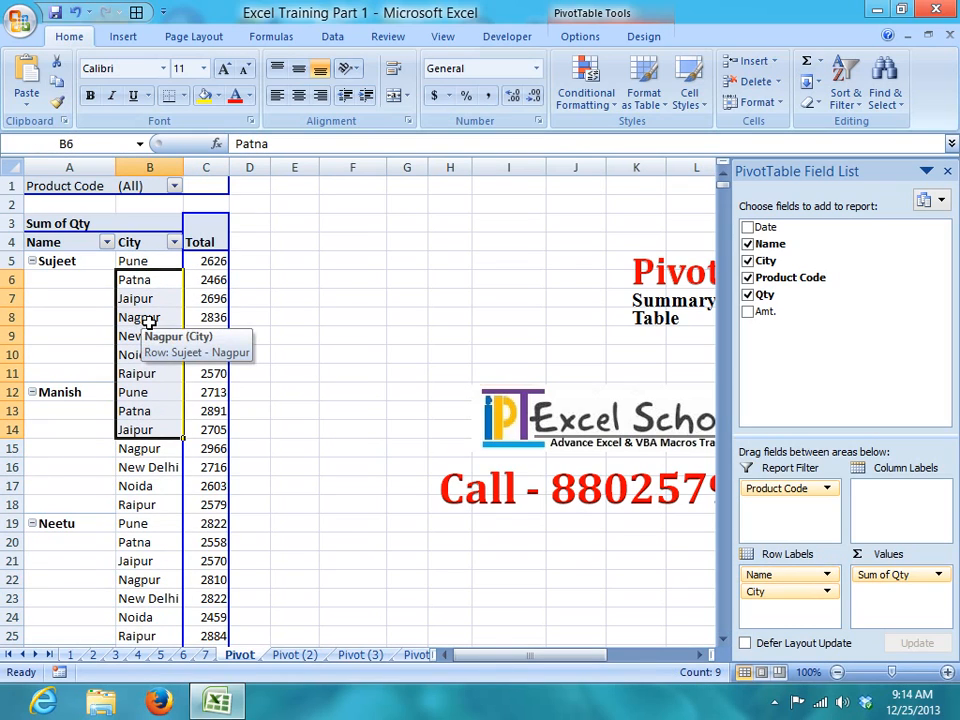
{"action": "left_click_drag", "start_coordinate": [804, 590], "coordinate": [899, 518]}
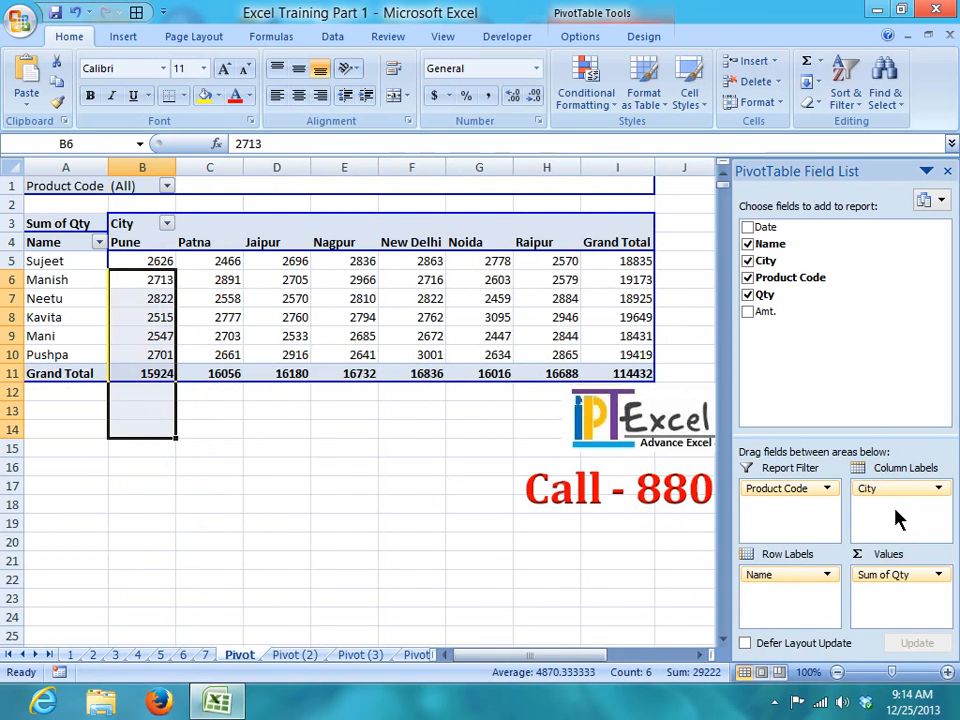
{"action": "left_click", "coordinate": [386, 557]}
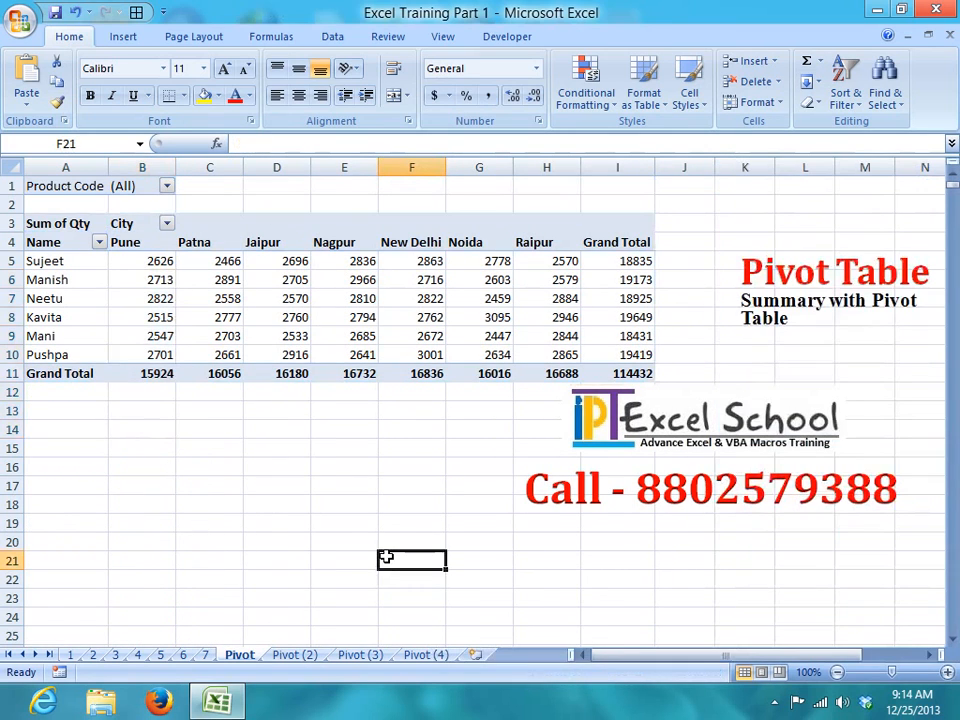